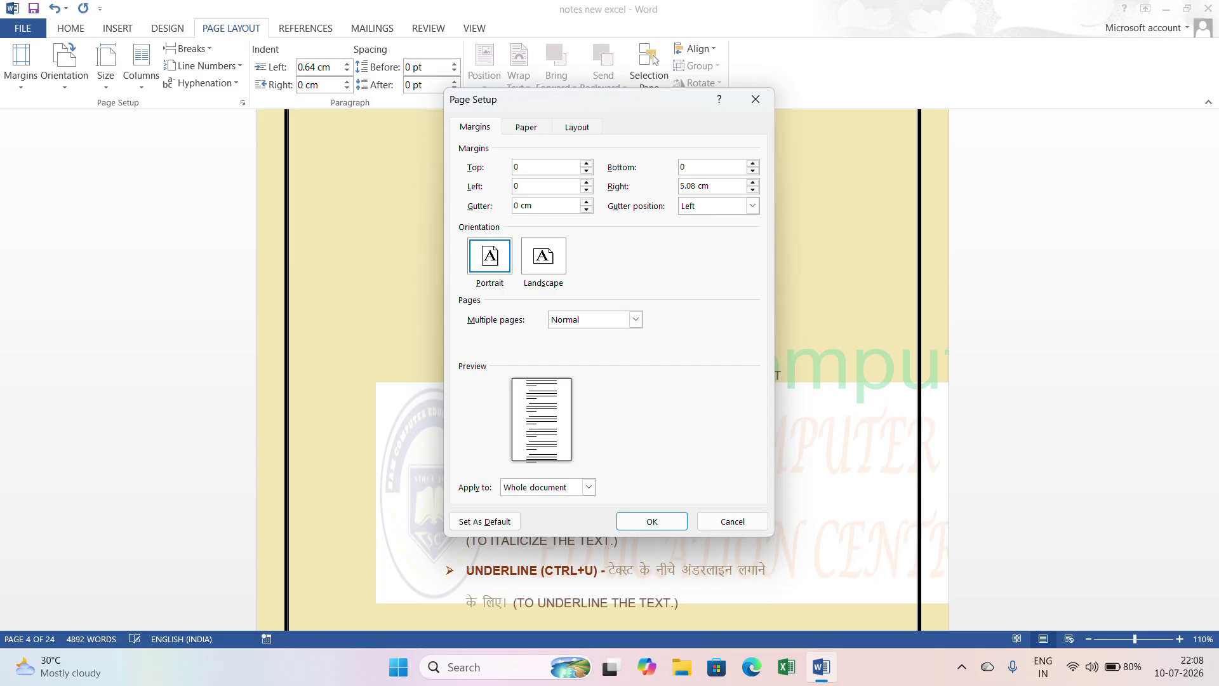
Set the right page margin to 0 and apply the margins with the Fix option for the printable area
key(Tab)
text(0)
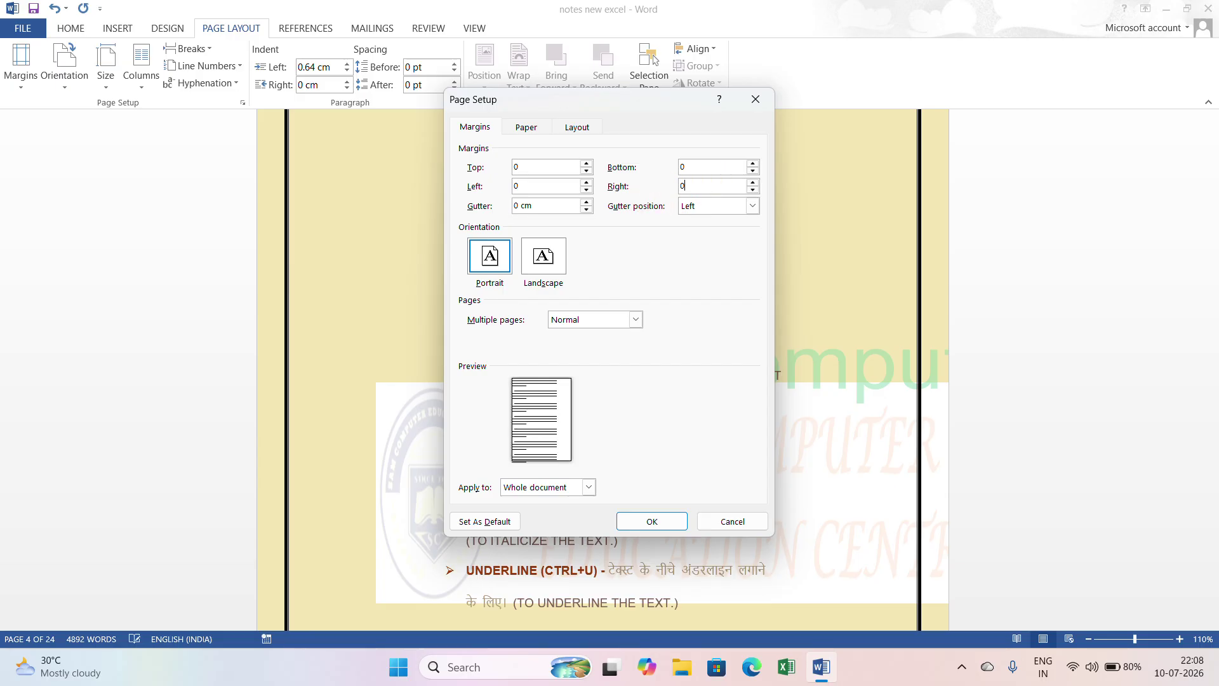
key(Return)
click(592, 390)
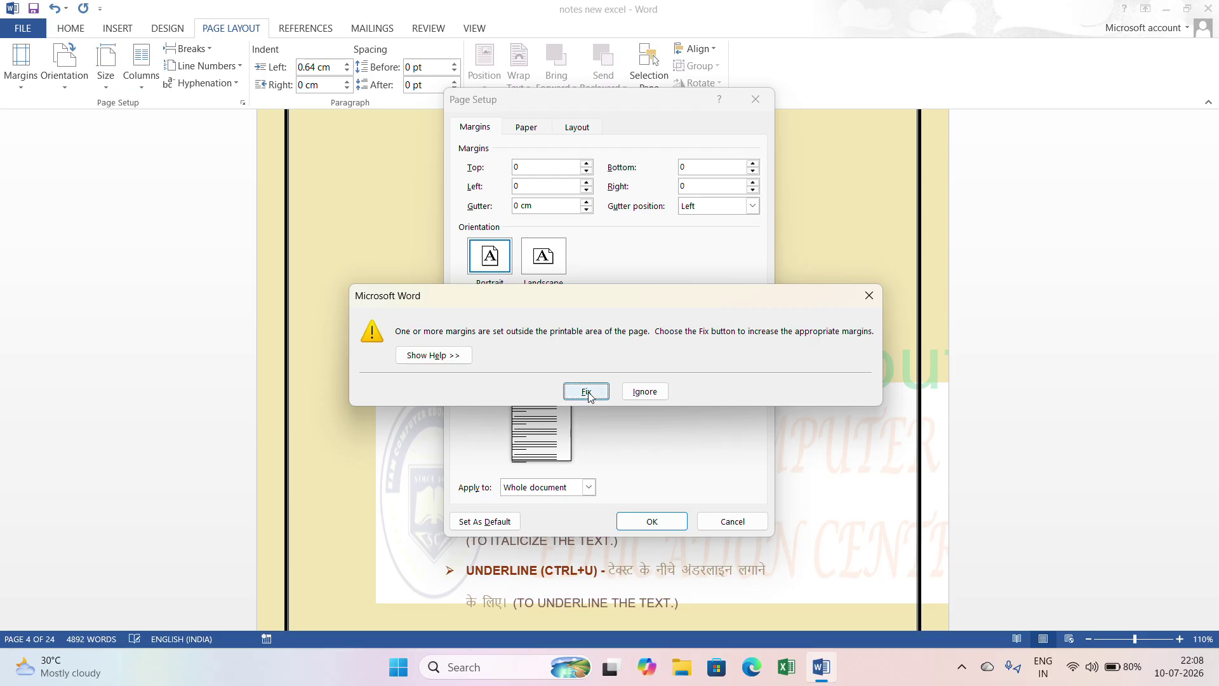
click(639, 521)
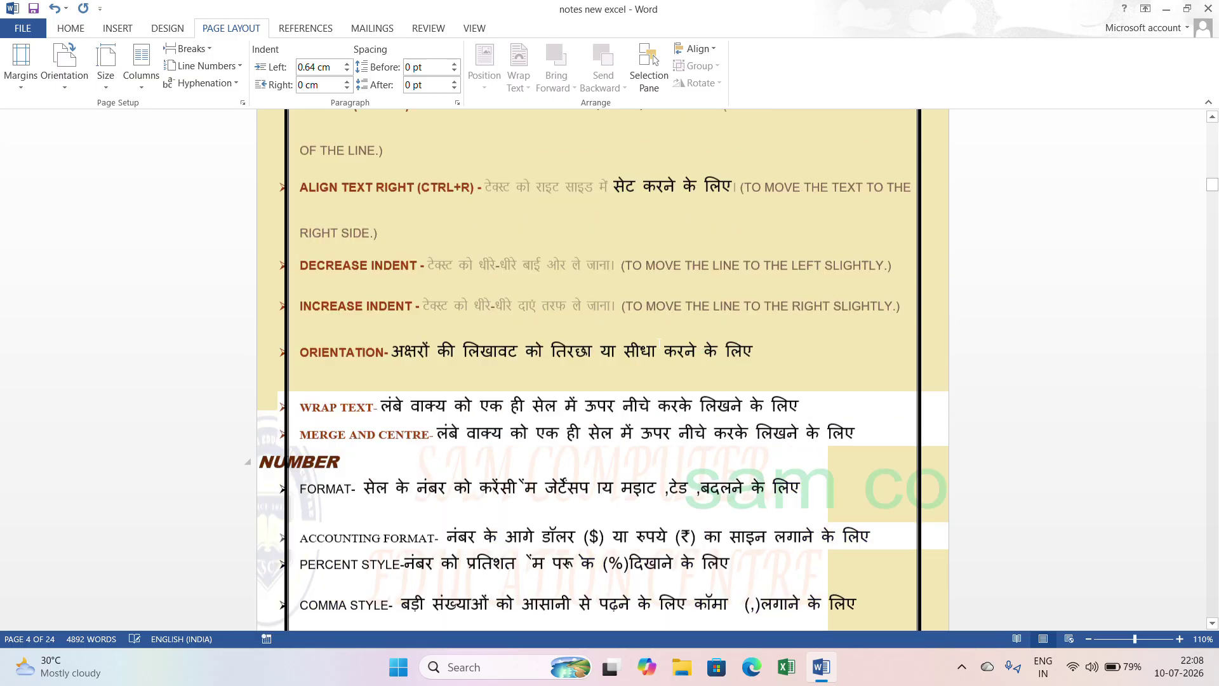
Apply the Normal margin preset to the document
scroll(660, 346, up, 1)
scroll(735, 259, up, 6)
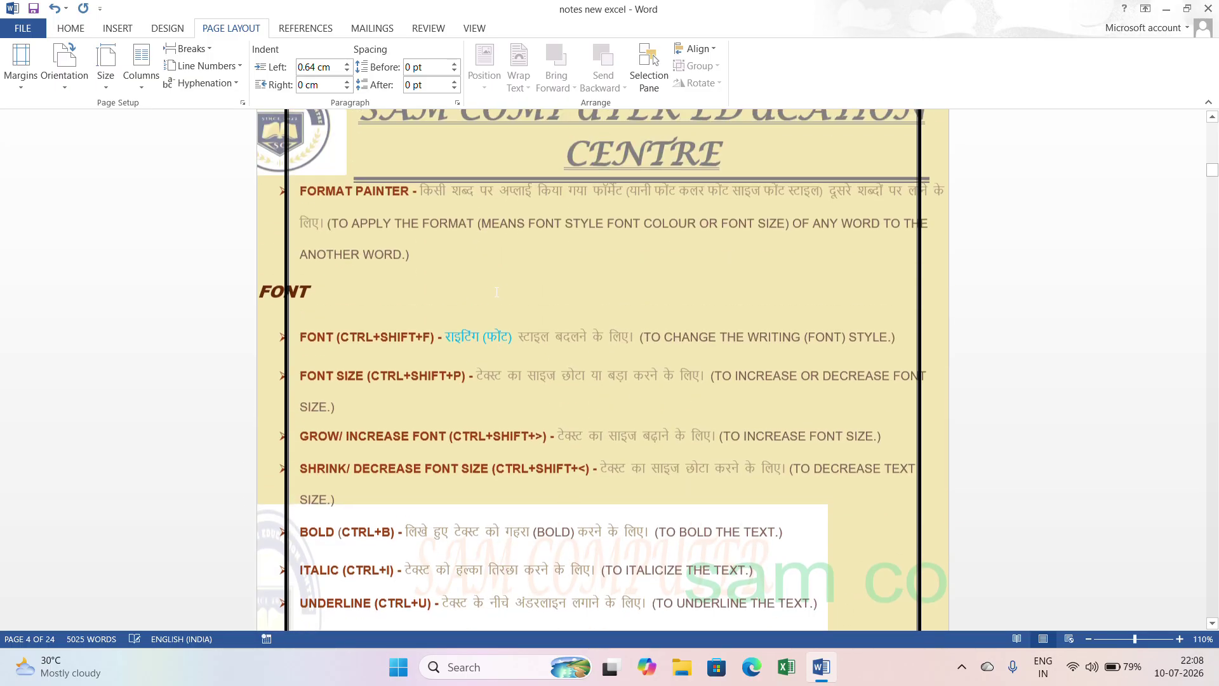
scroll(454, 298, up, 12)
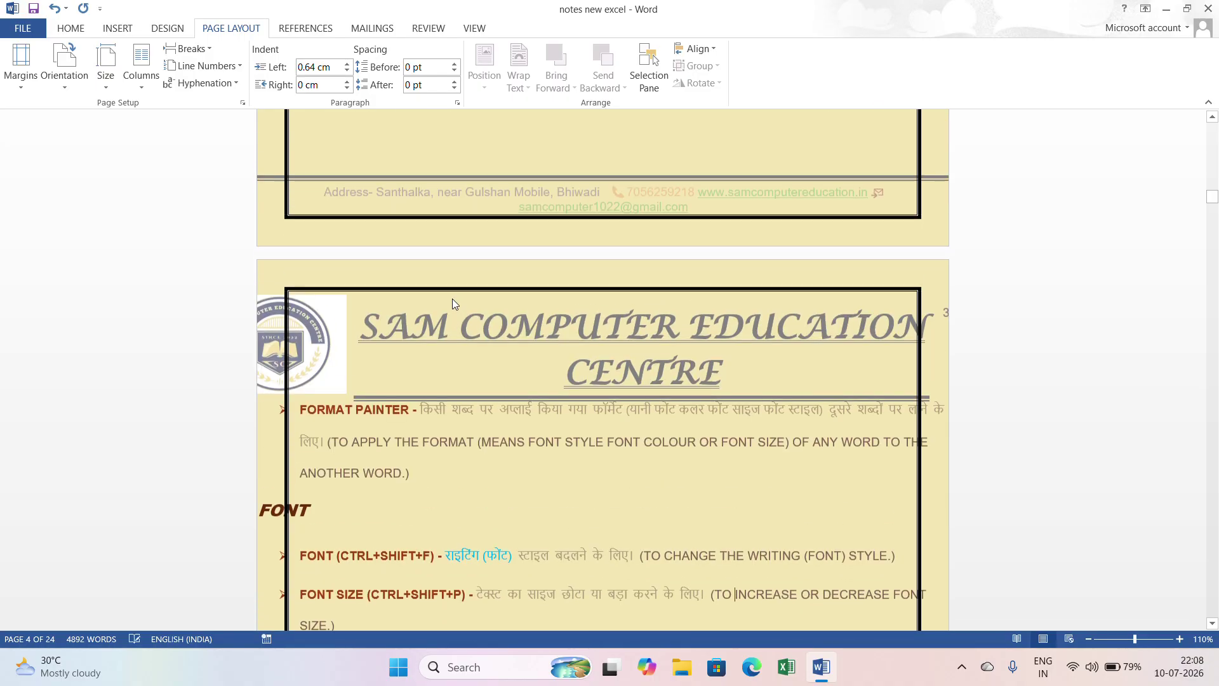
scroll(603, 369, up, 1)
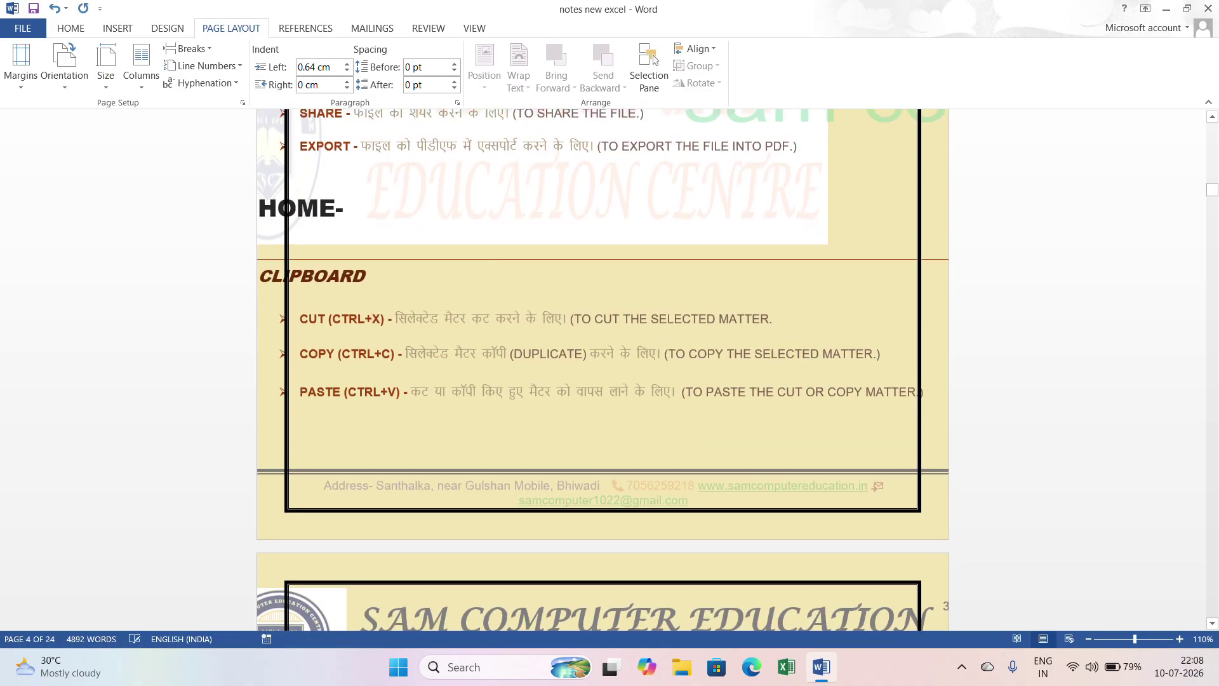
click(21, 67)
click(106, 191)
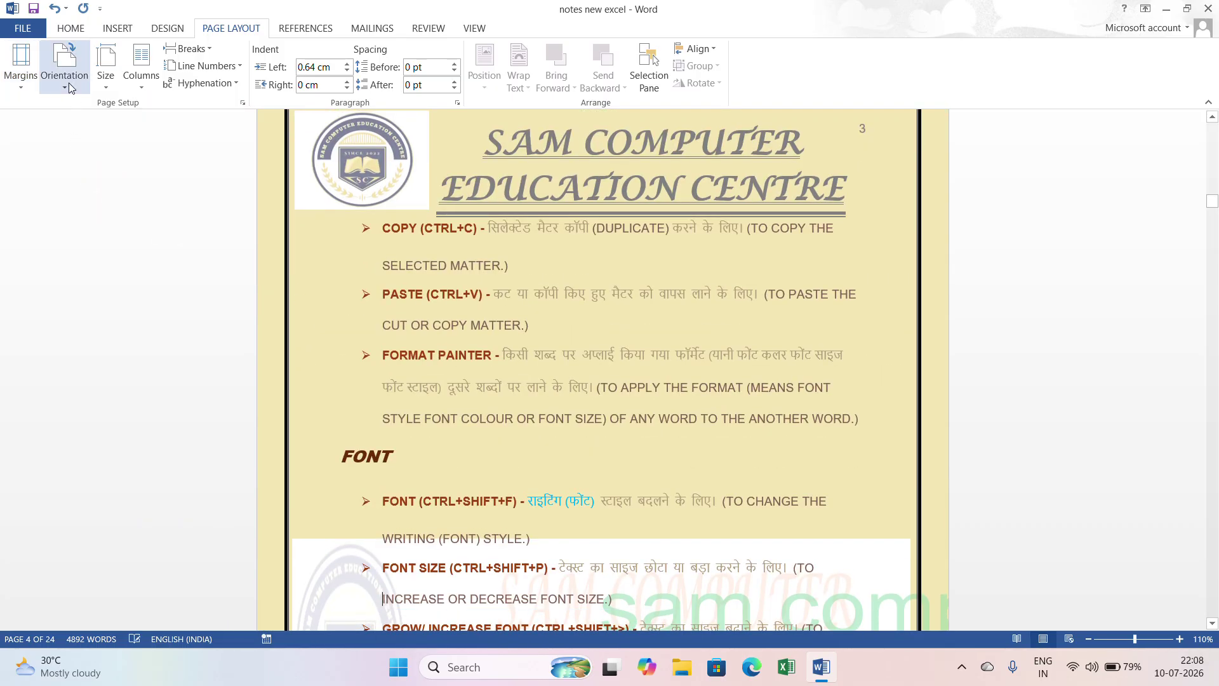
Switch the page orientation to Landscape and then return it to Portrait
scroll(373, 309, up, 4)
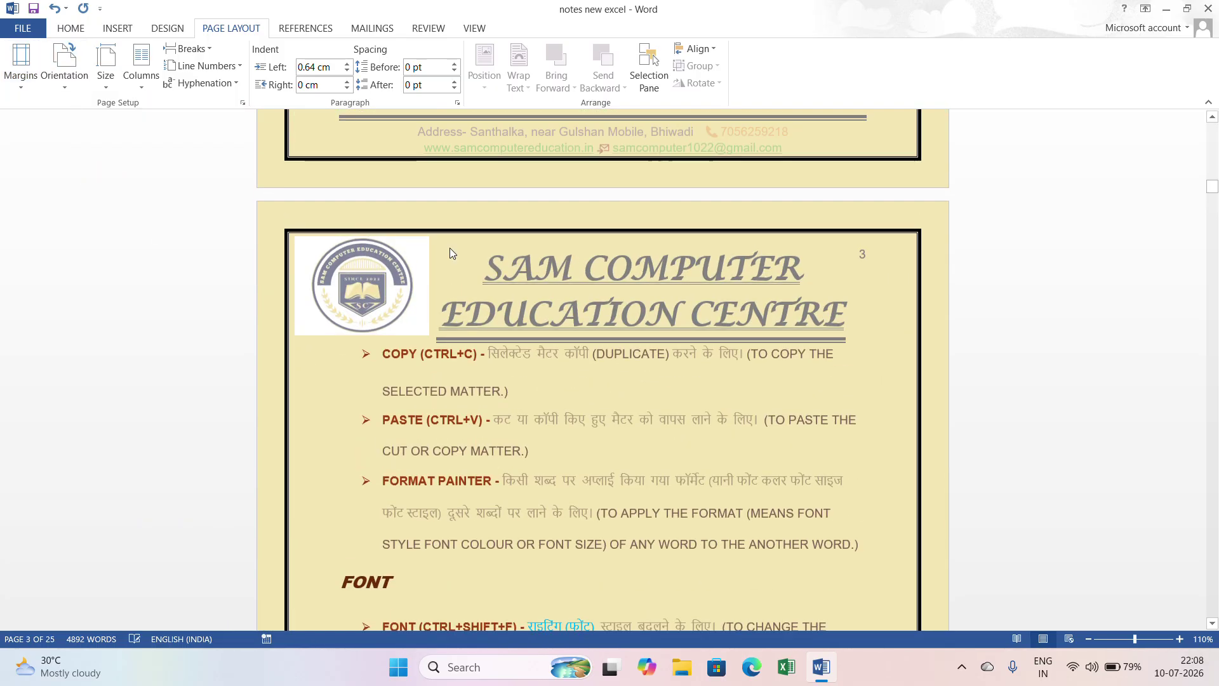
click(68, 67)
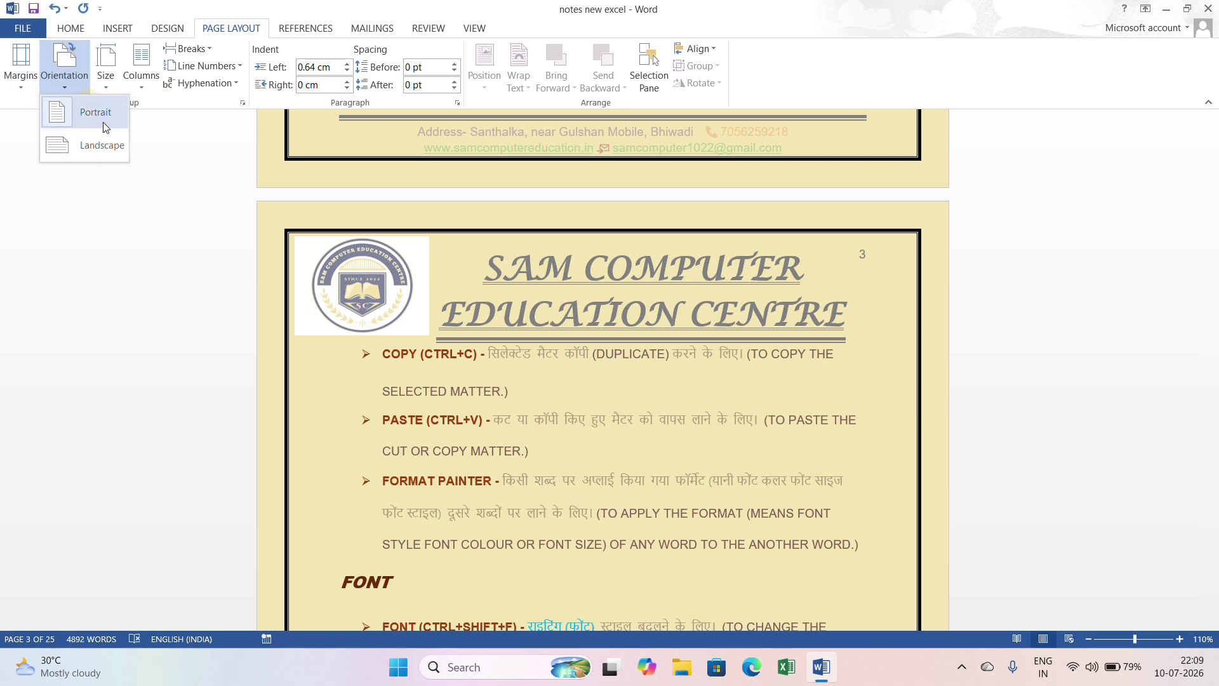
click(105, 148)
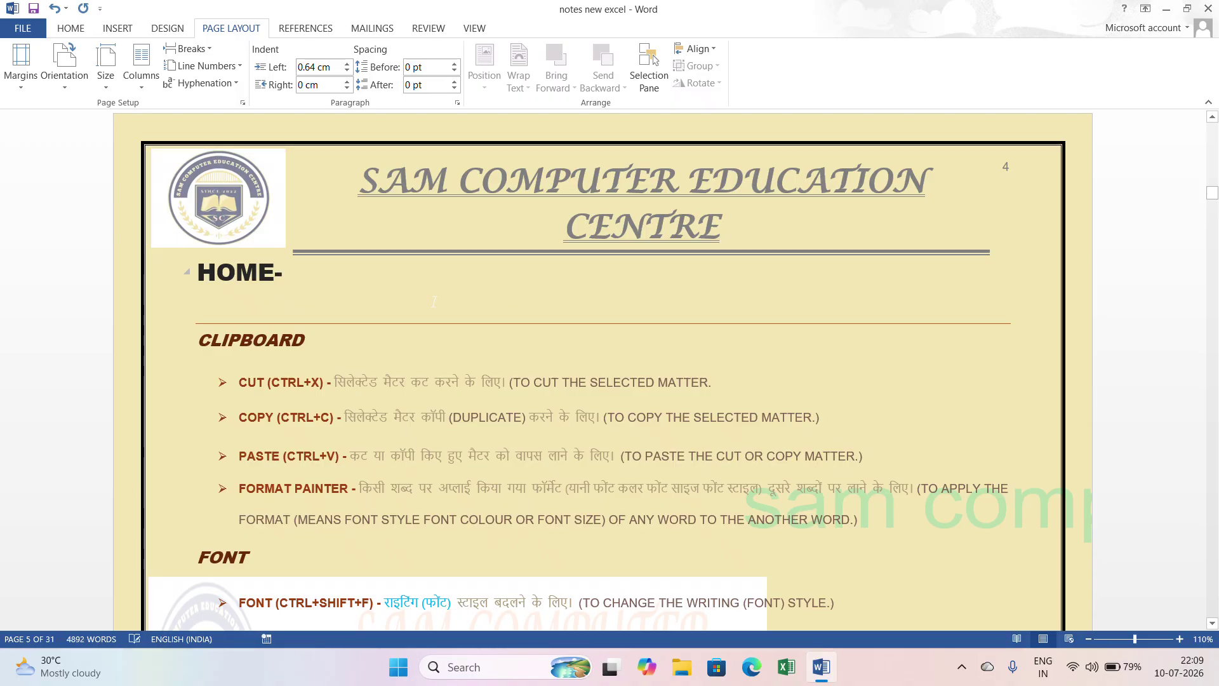
click(73, 88)
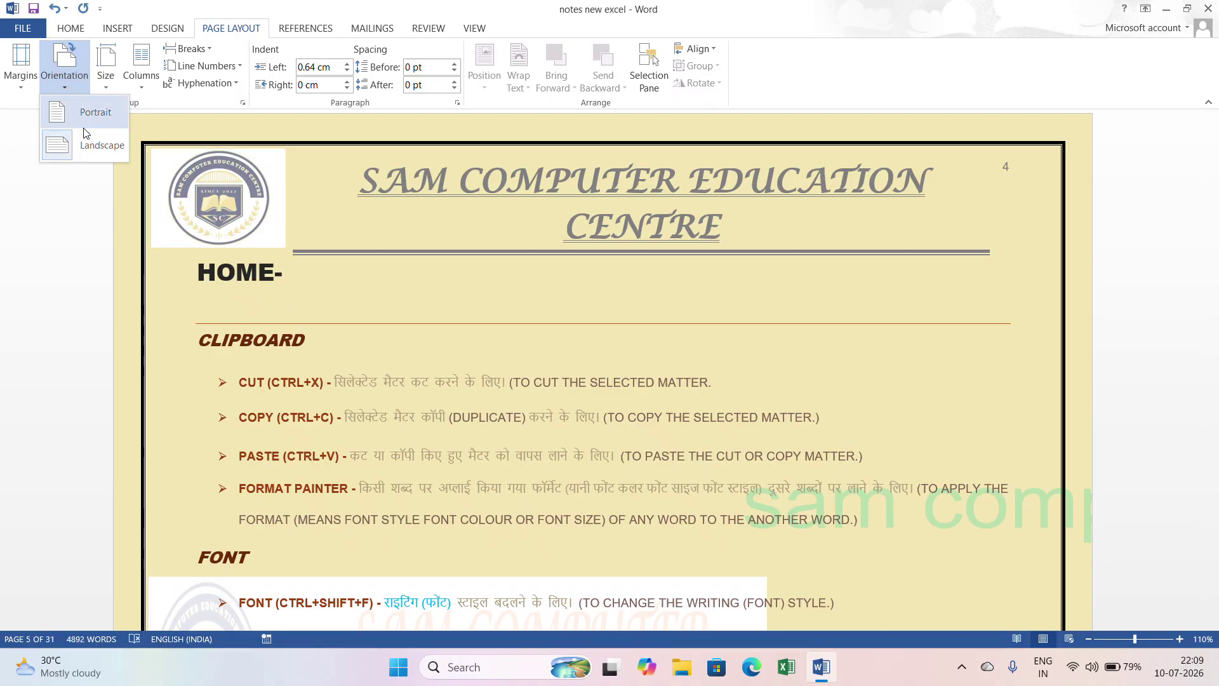
click(95, 115)
View the available paper sizes and look back through the document's pages up to the contents page
click(99, 91)
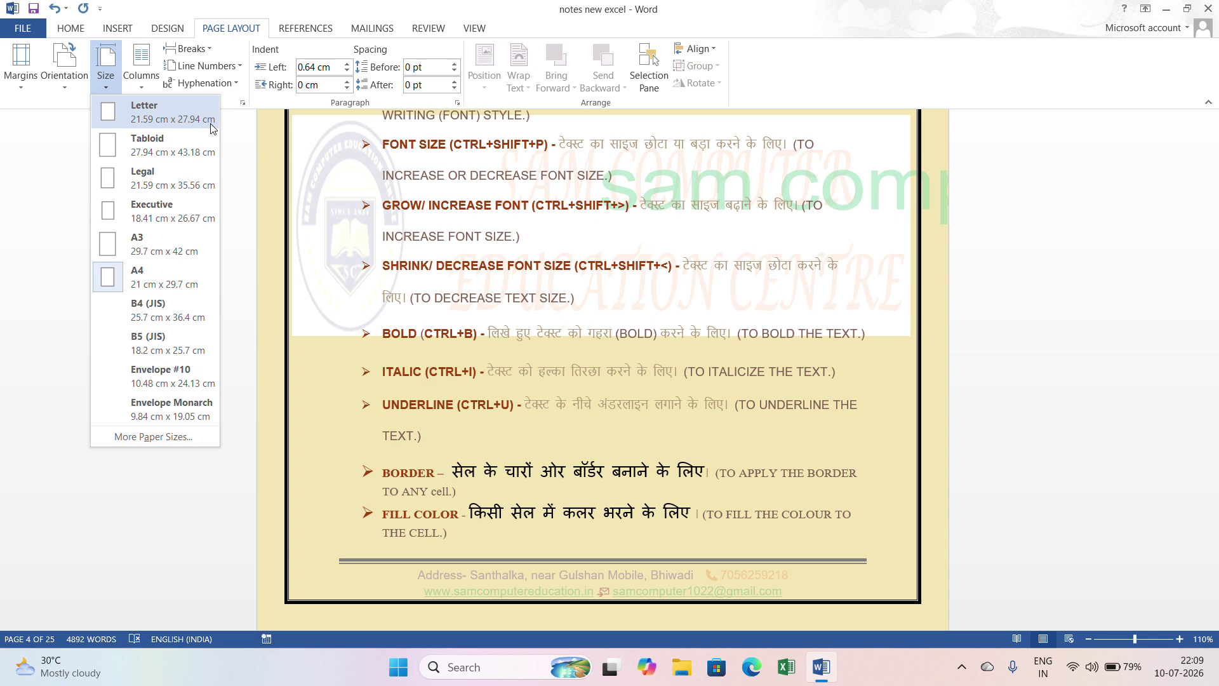
scroll(409, 309, down, 10)
scroll(409, 310, up, 5)
scroll(408, 310, down, 4)
scroll(406, 332, up, 12)
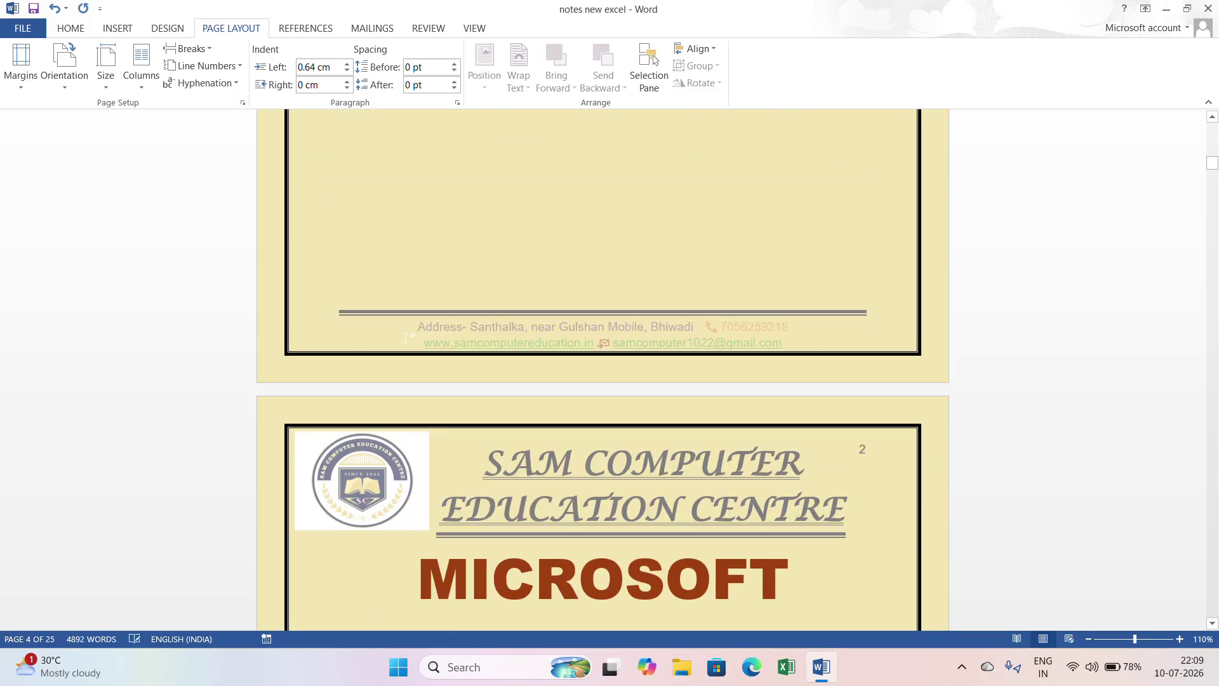
scroll(405, 338, up, 2)
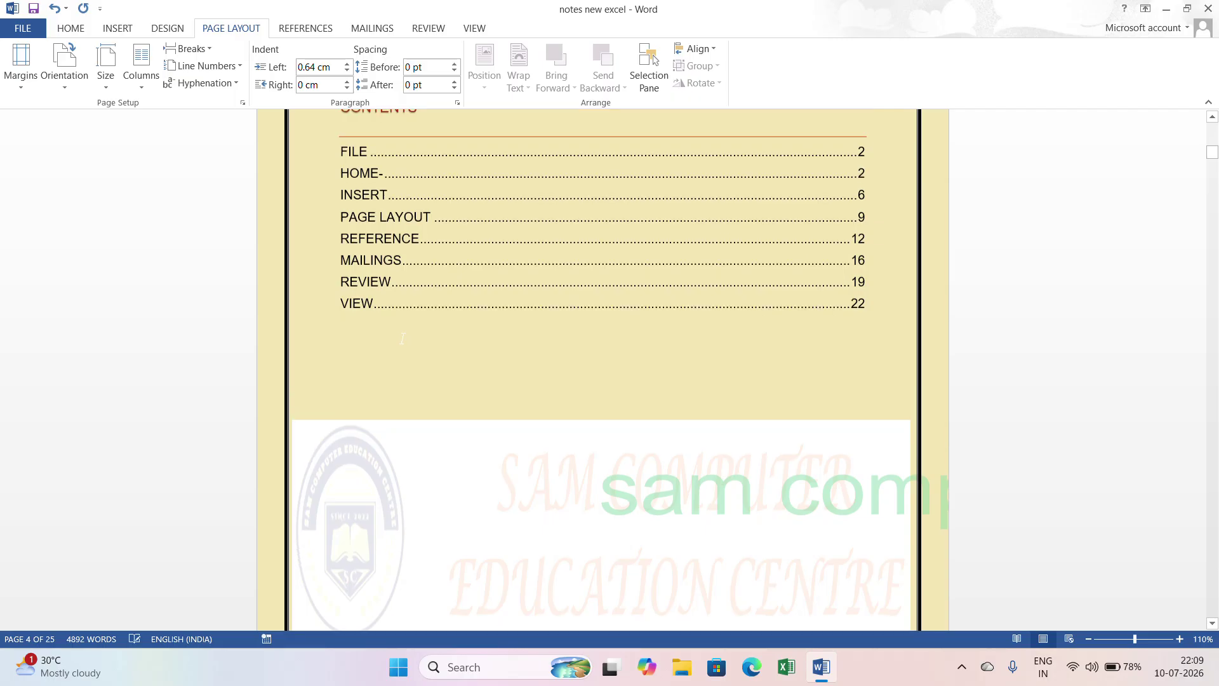
Insert a Continuous section break before the SAVE AS (F12) item in the three-column text
click(386, 341)
scroll(396, 376, down, 14)
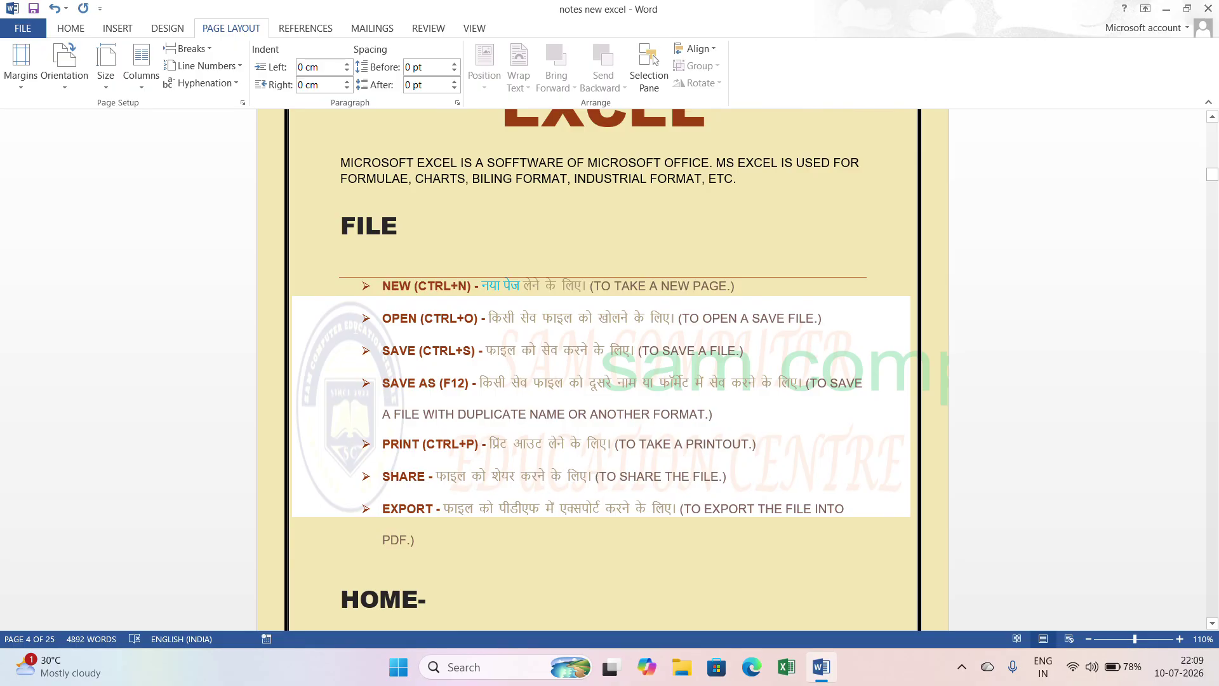
click(210, 48)
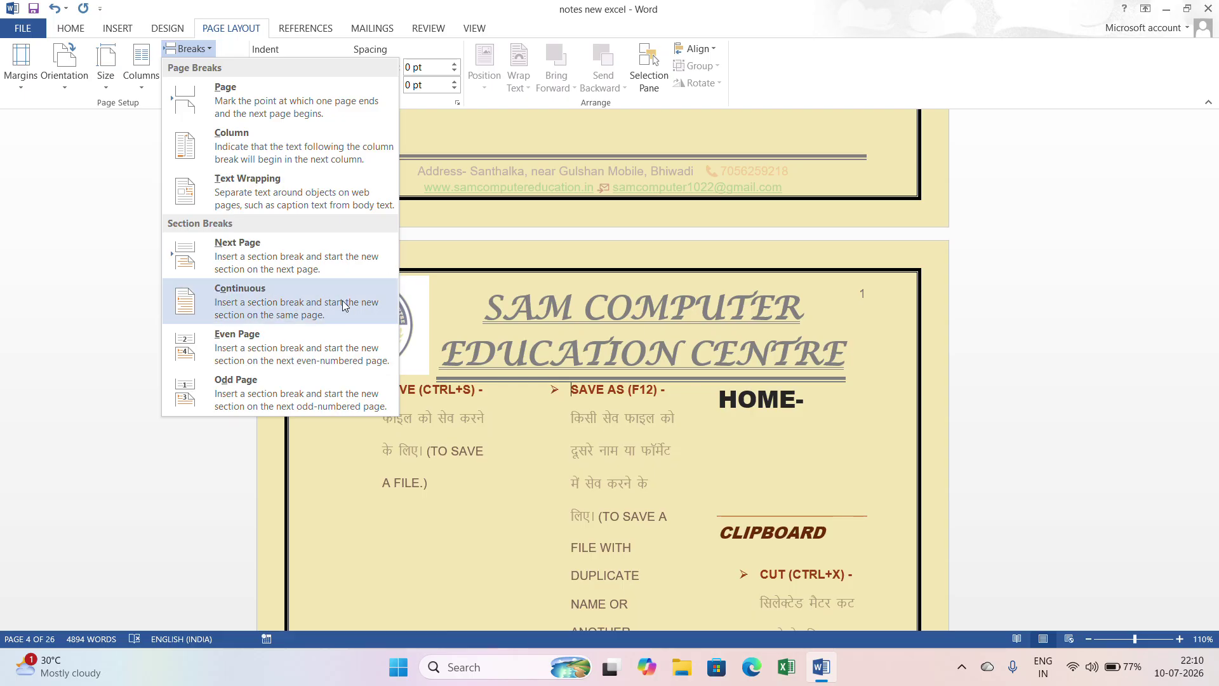
scroll(457, 438, down, 1)
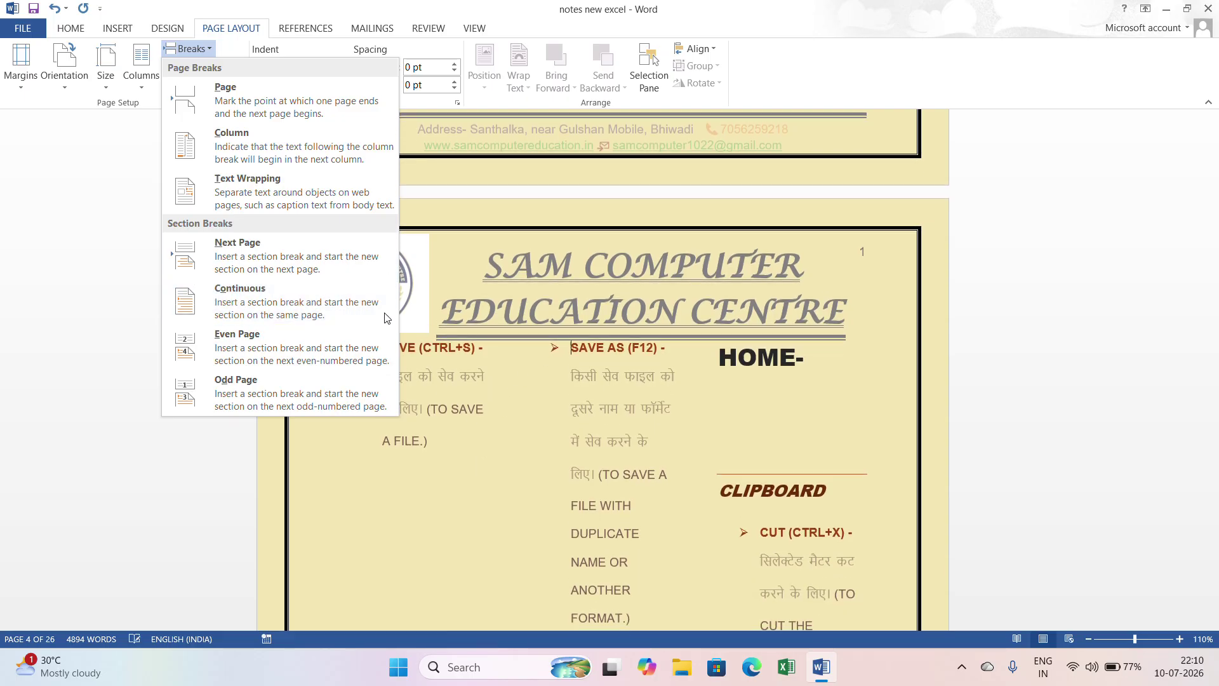
click(323, 303)
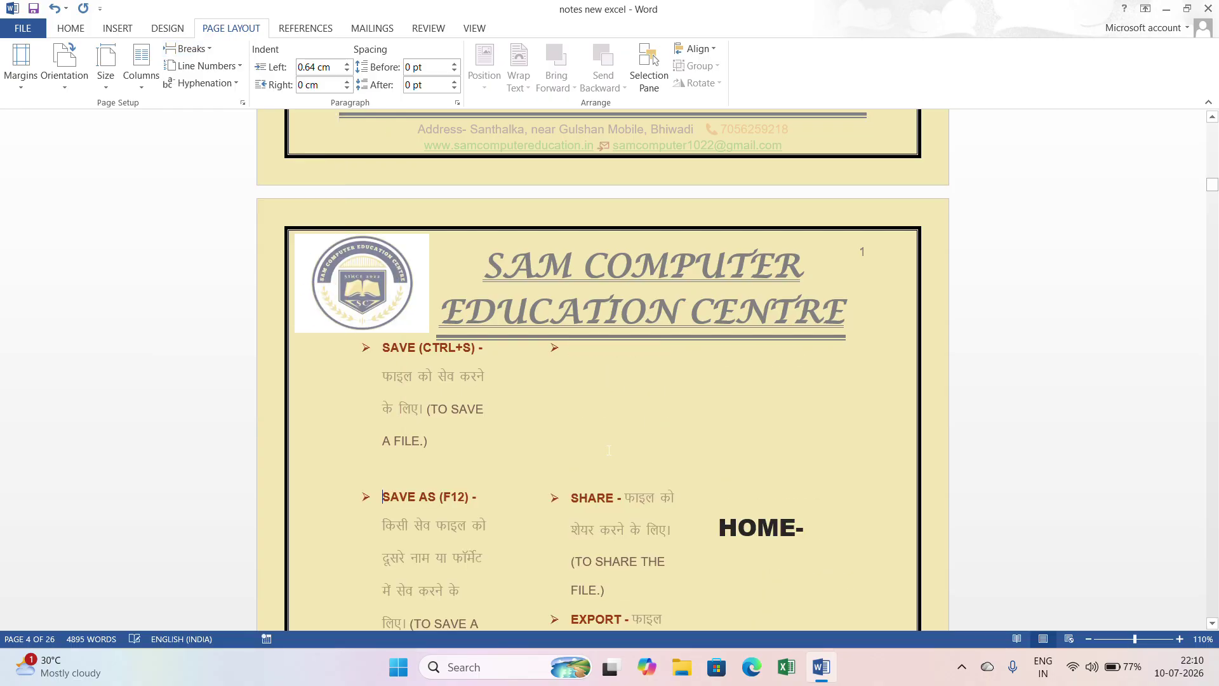
click(210, 51)
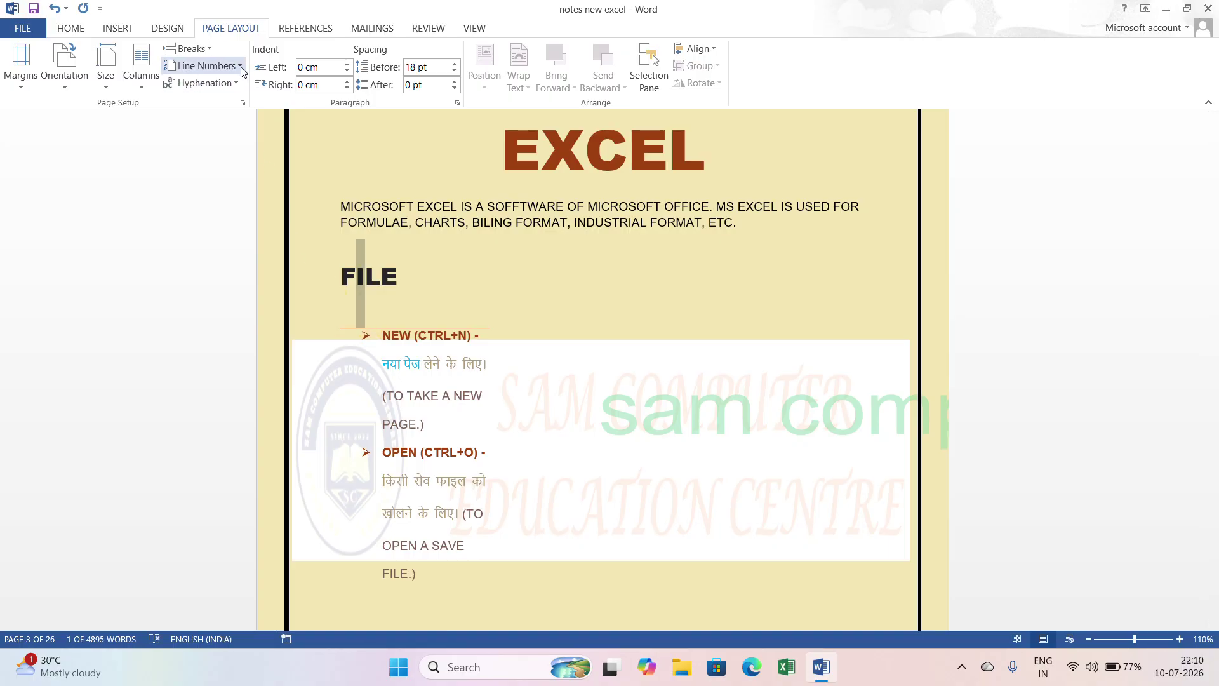
Turn on Continuous line numbering for the section containing the FILE heading and check the numbers across its pages
click(245, 67)
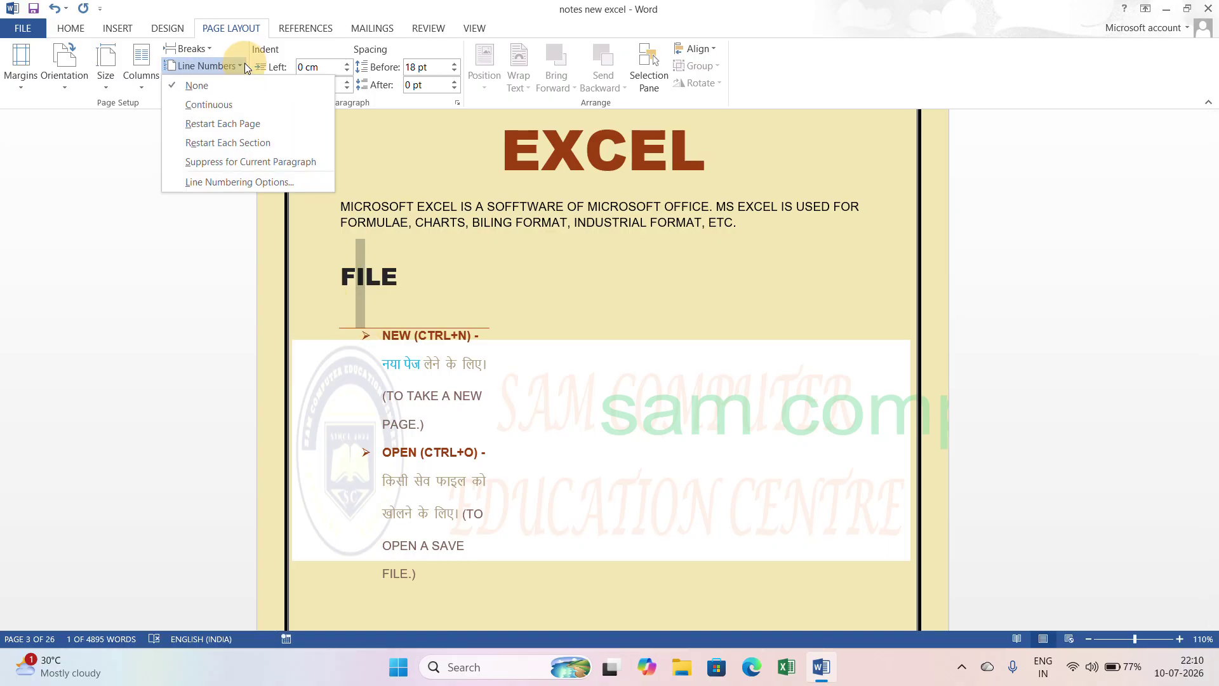
click(219, 105)
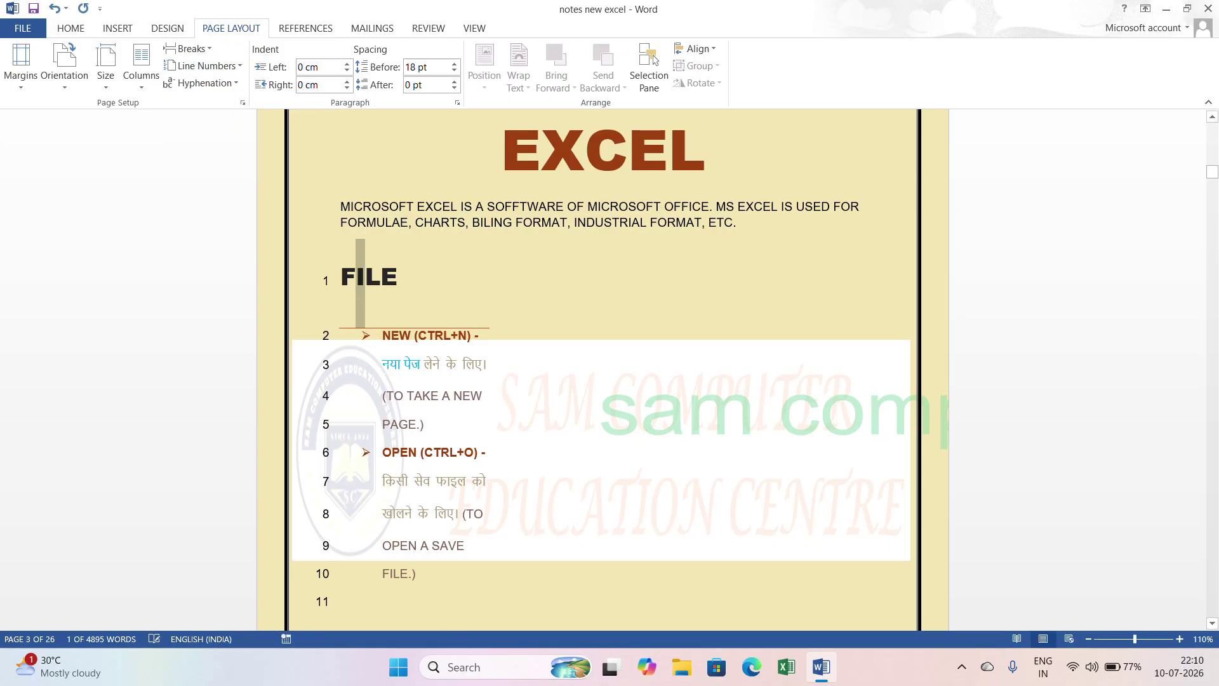
scroll(285, 278, down, 15)
scroll(285, 278, up, 4)
scroll(284, 278, up, 3)
Change the line numbering to Restart Each Page and check the numbers on both pages
click(204, 66)
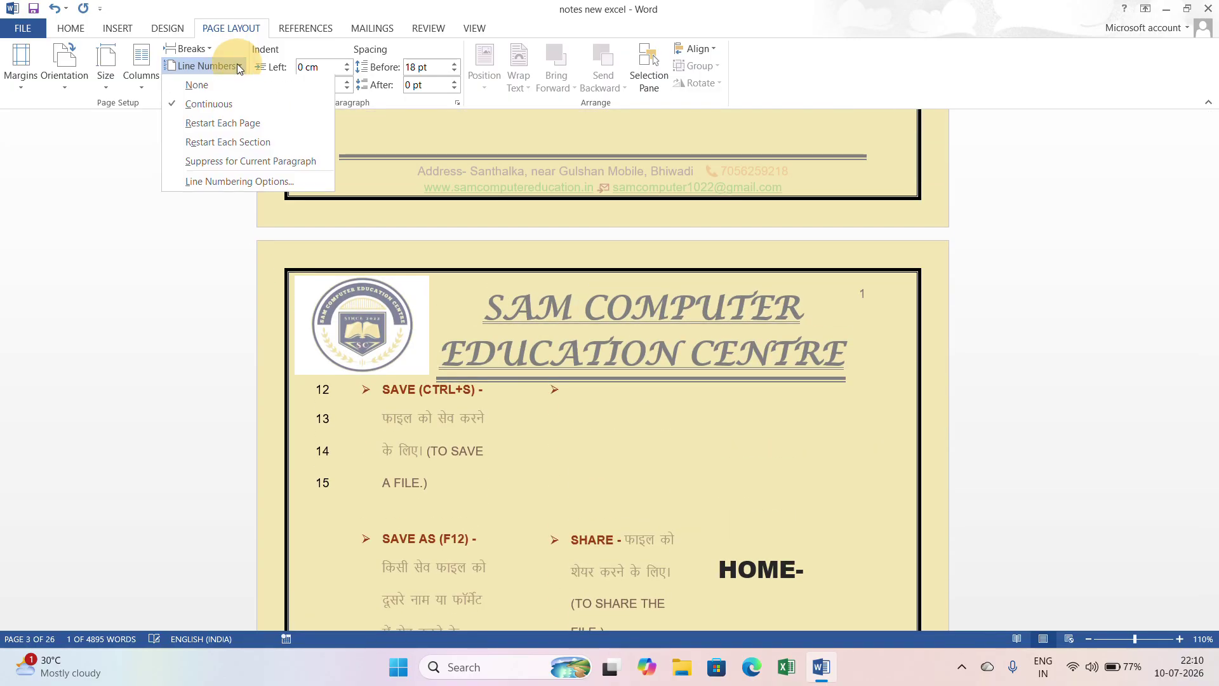
click(214, 125)
scroll(276, 243, up, 5)
scroll(602, 369, down, 9)
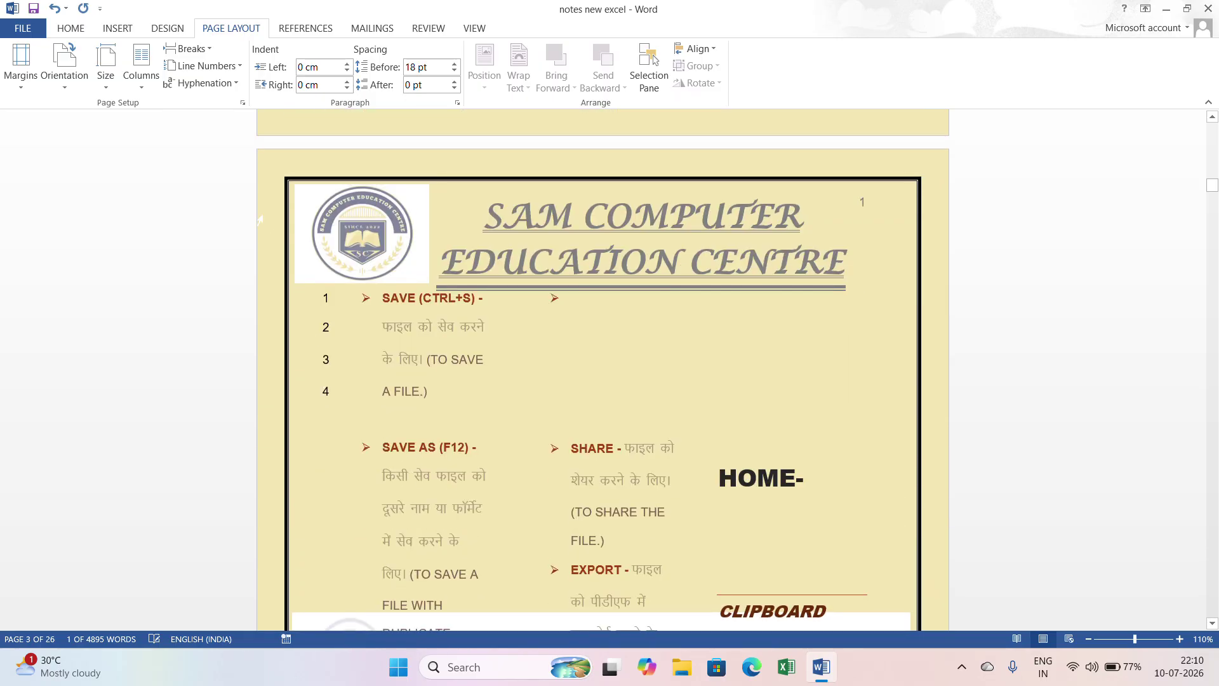
Set the line numbering to Restart Each Section and suppress line numbers for the selected FILE heading paragraph
click(239, 66)
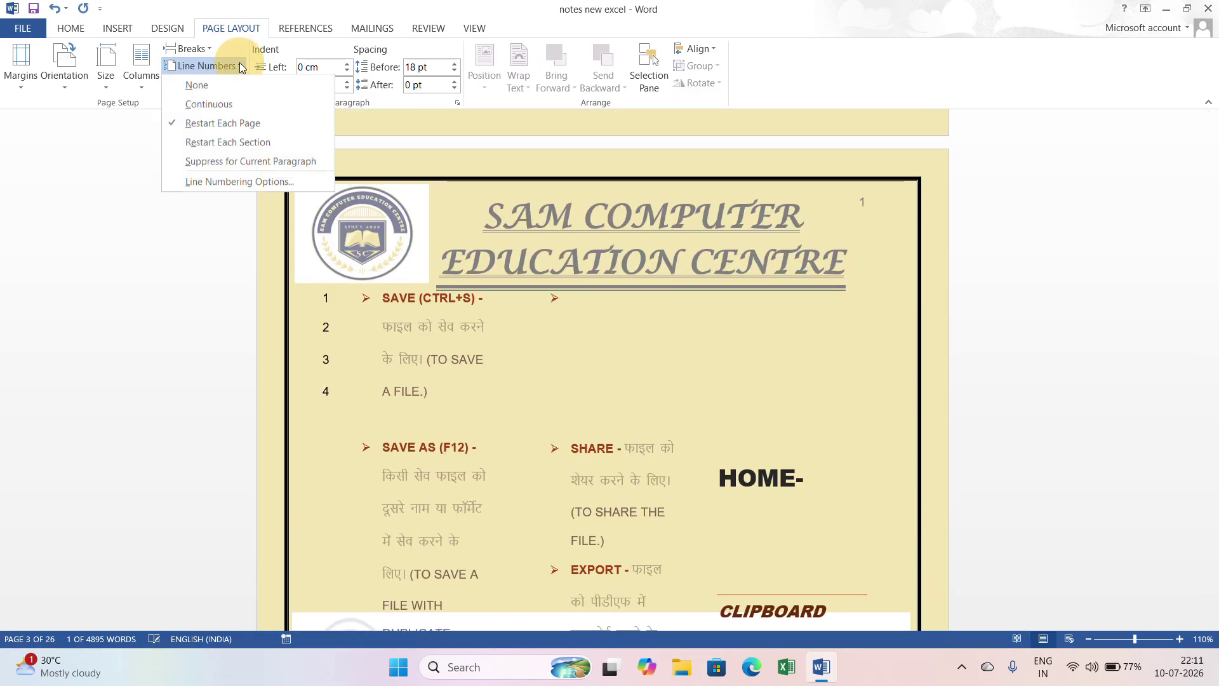
click(267, 142)
scroll(445, 449, up, 5)
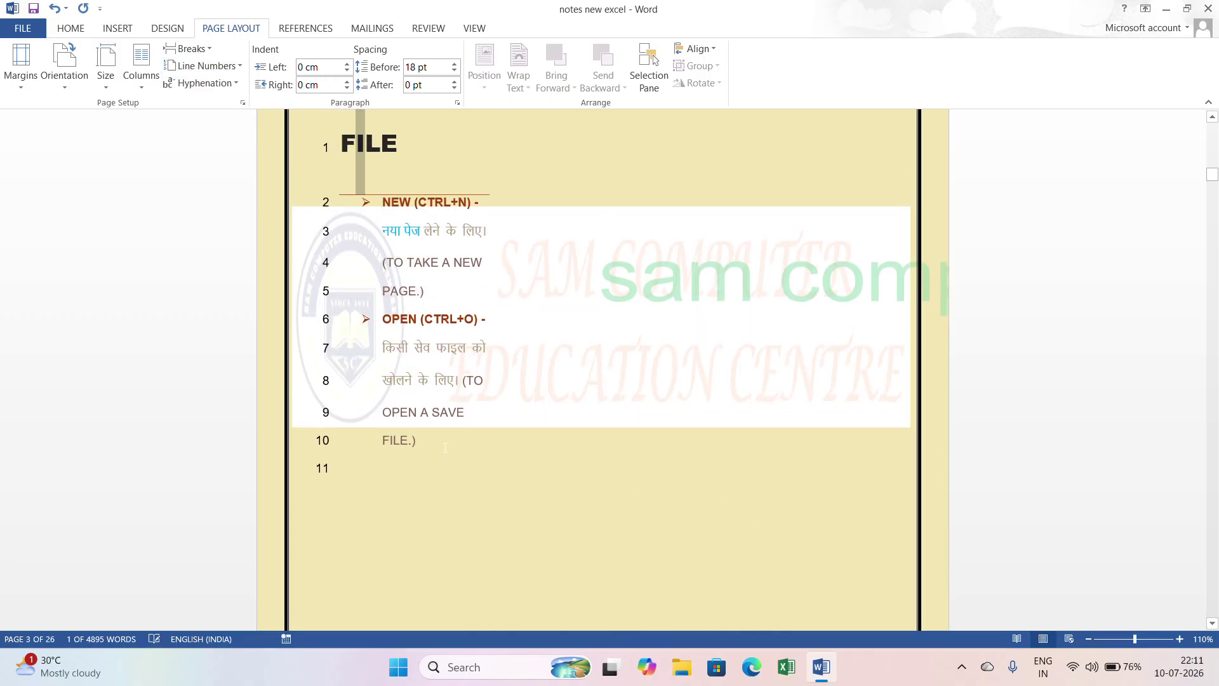
scroll(450, 441, down, 10)
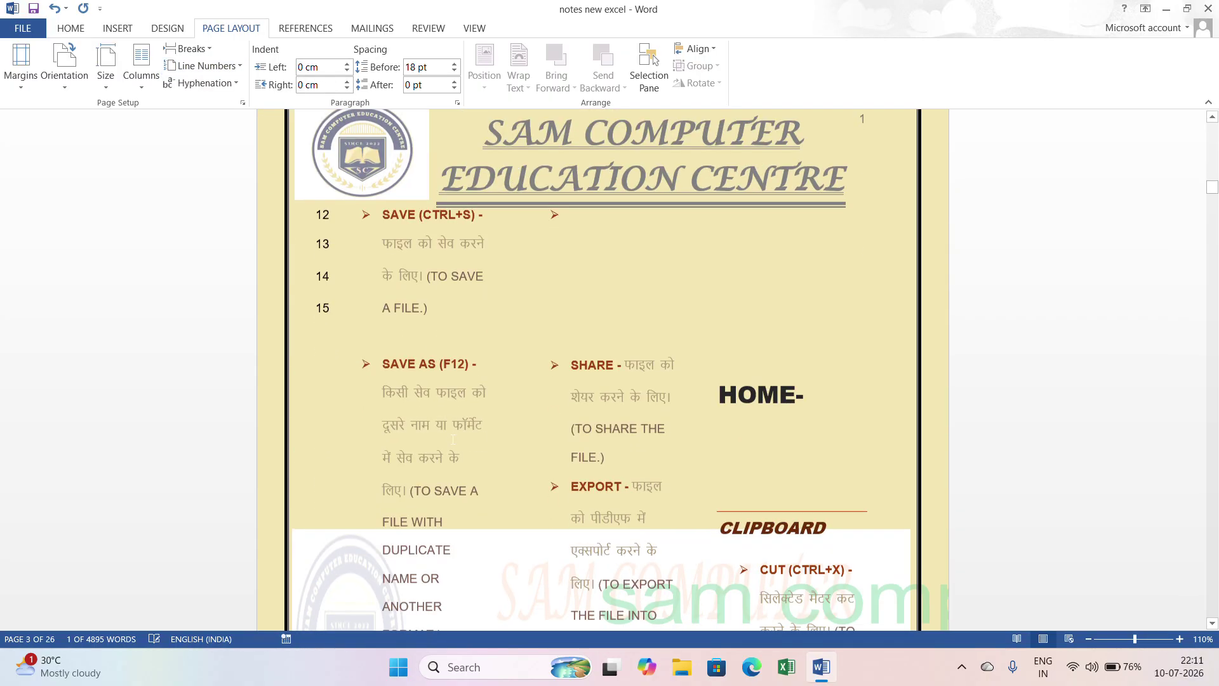
scroll(452, 439, down, 10)
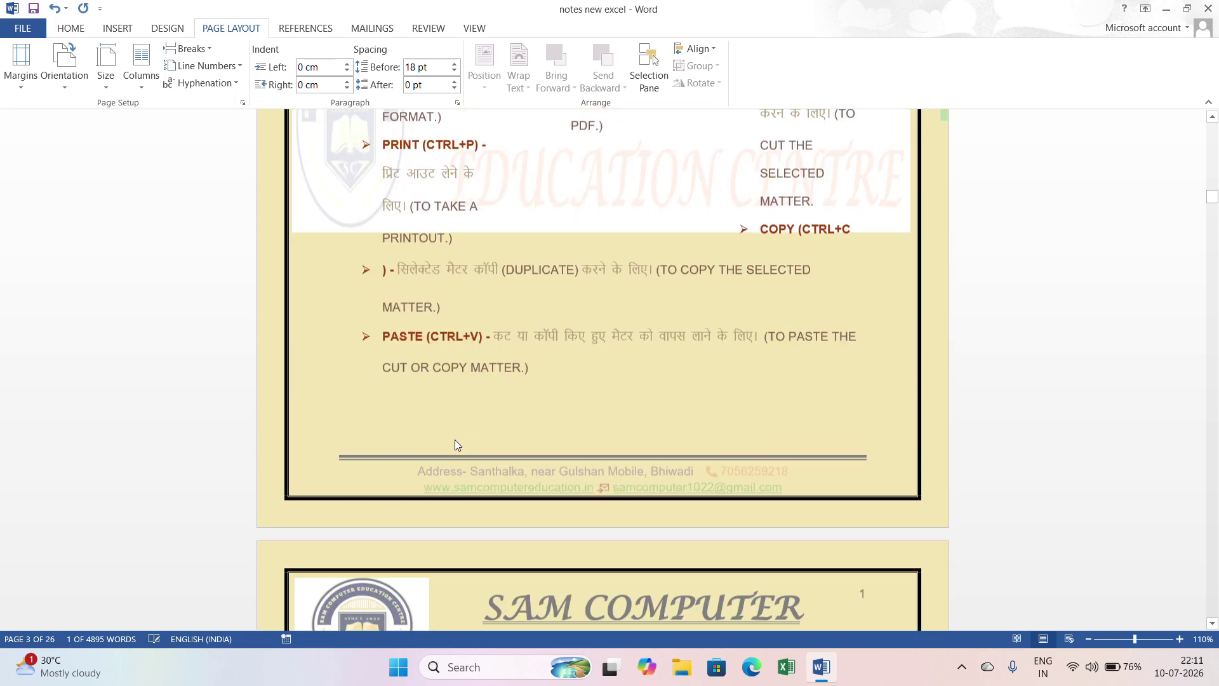
scroll(458, 438, down, 2)
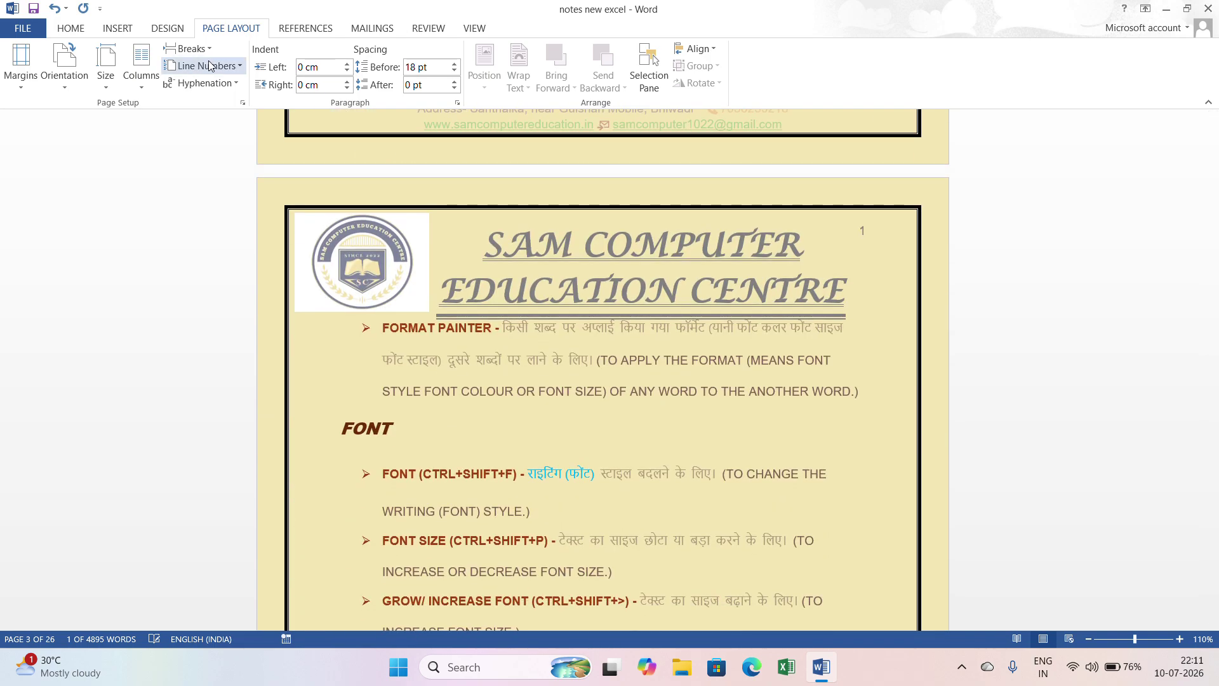
click(232, 66)
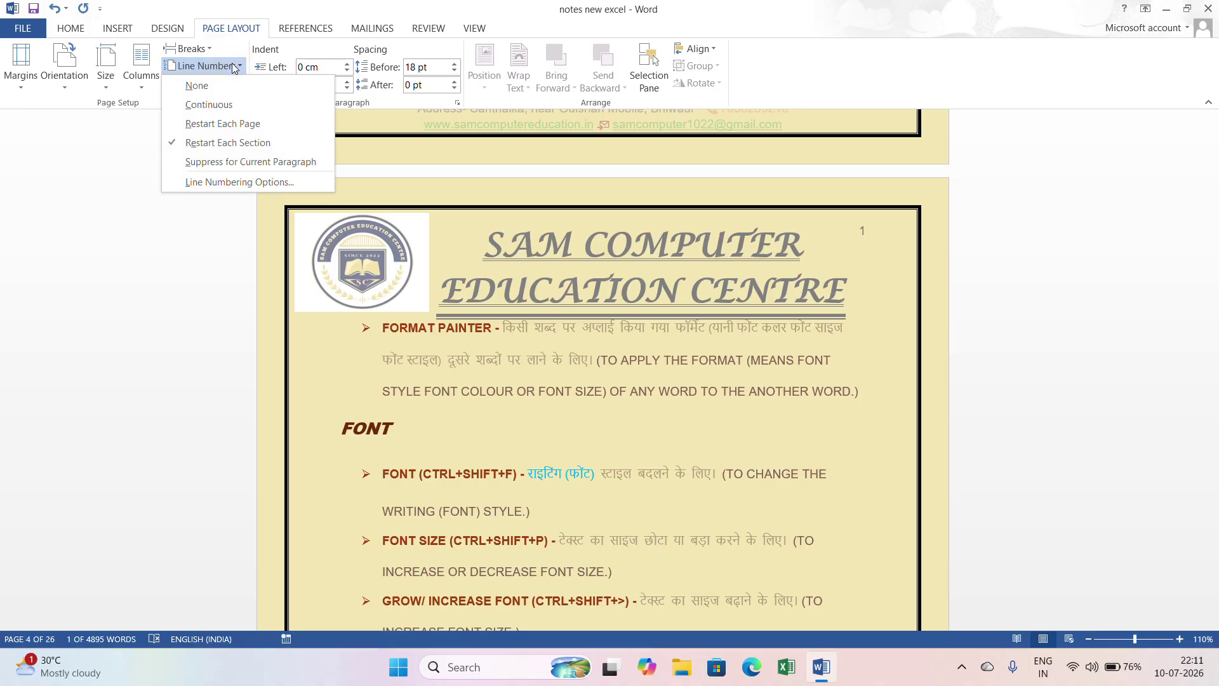
click(192, 163)
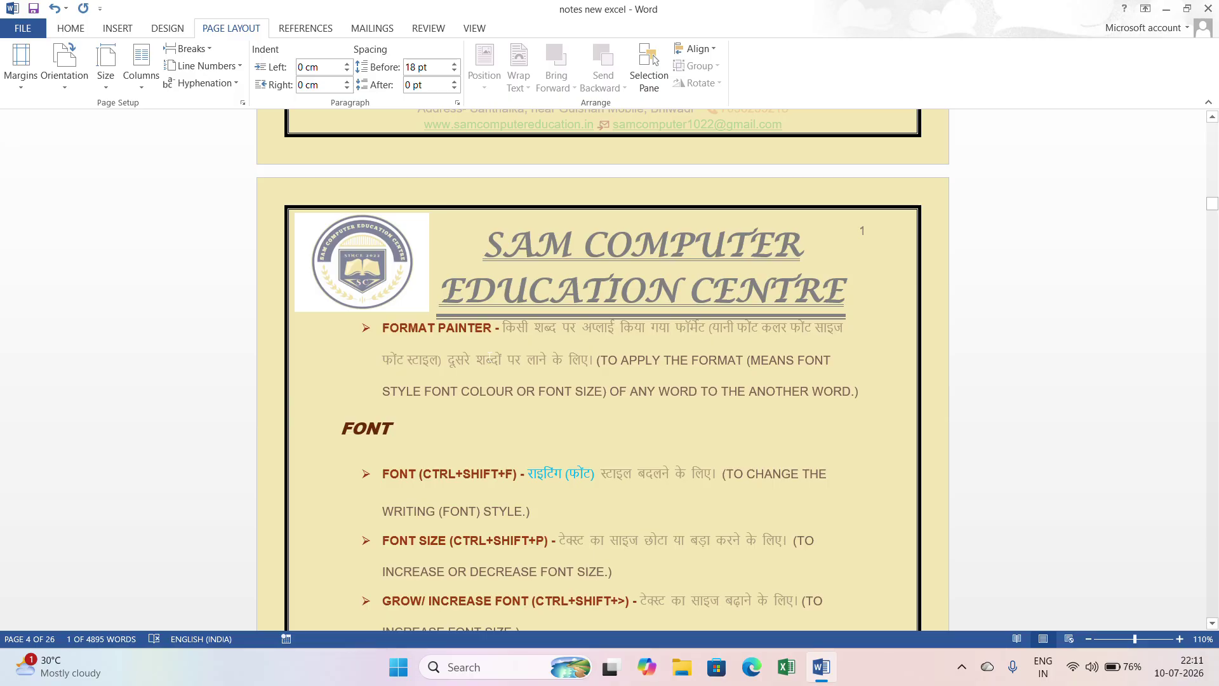
Add a hyphen after FONT in the FORMAT PAINTER item, and run manual hyphenation accepting suggested breaks such as IN-CREASE, CRE-ATE and AU-TOMATIC
click(832, 359)
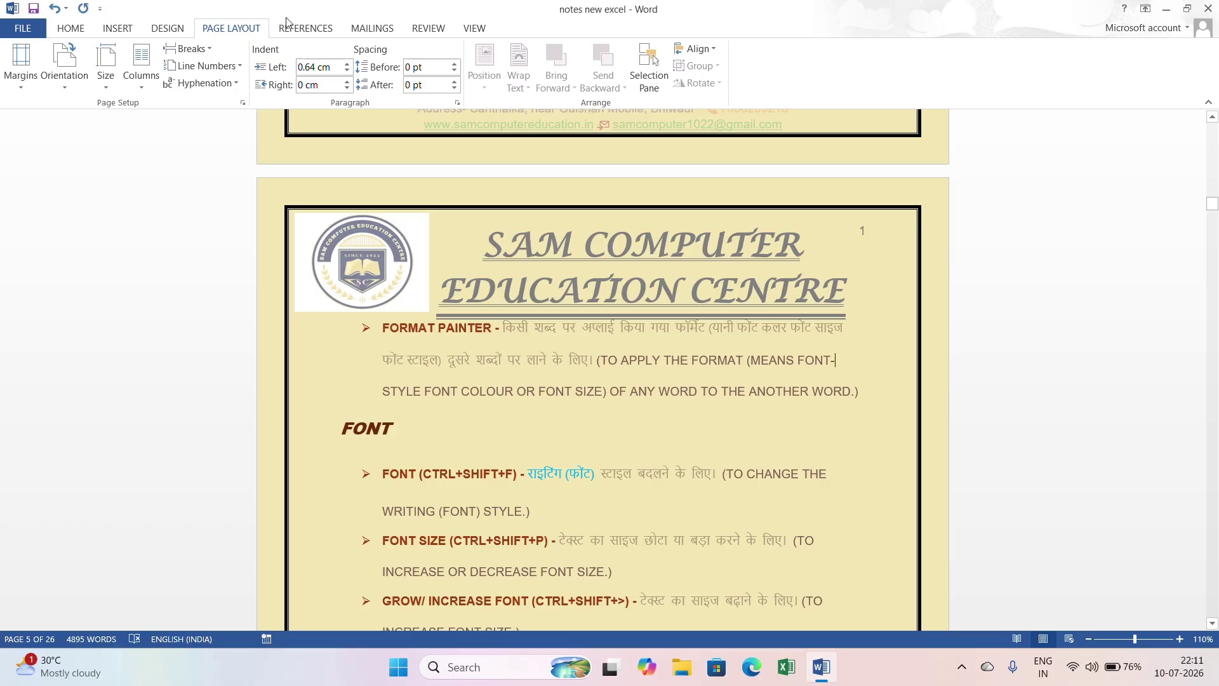
click(207, 84)
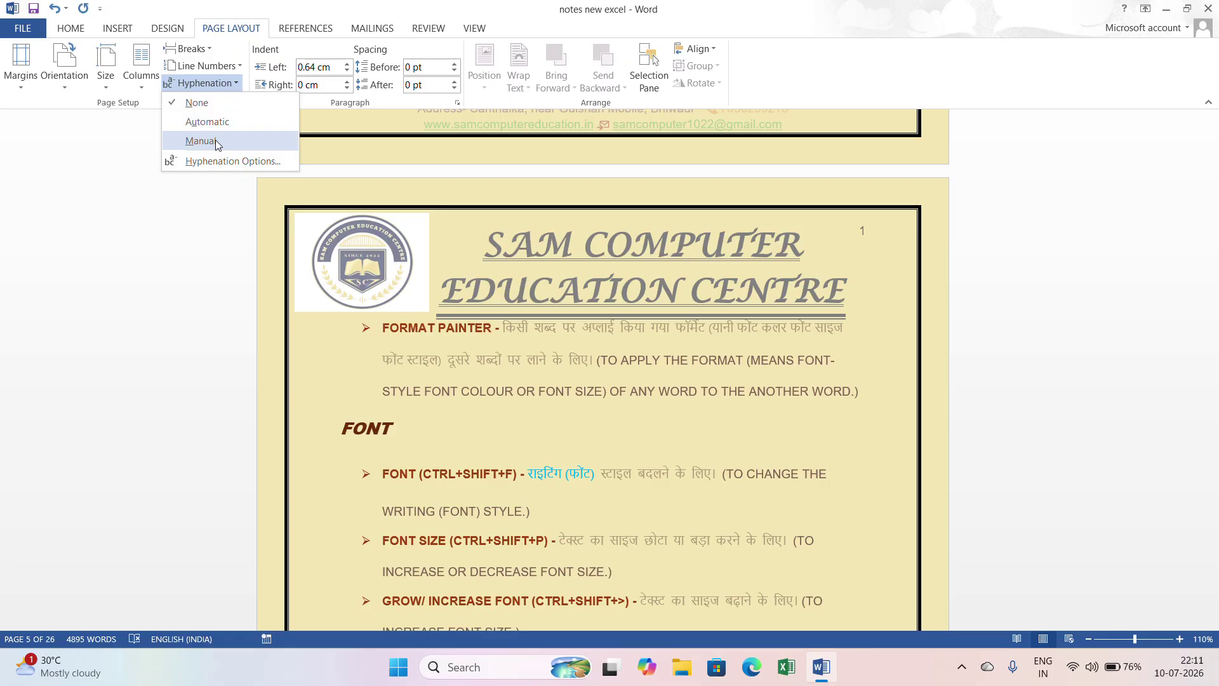
click(215, 140)
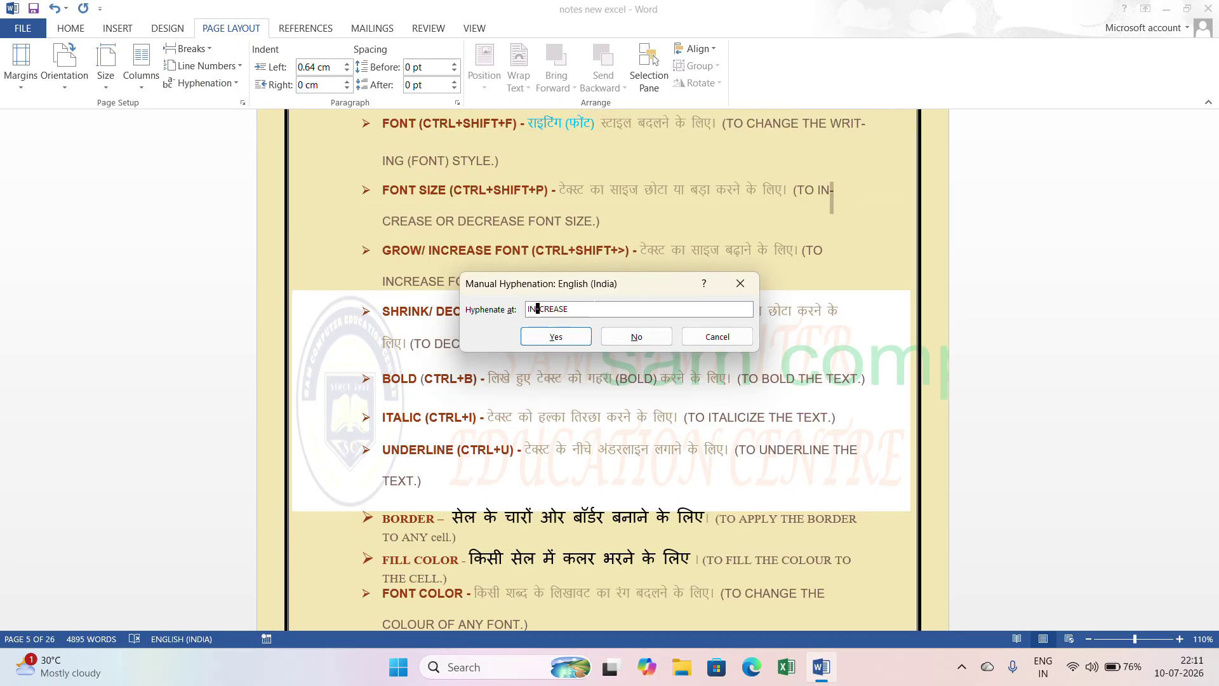
click(558, 340)
click(564, 344)
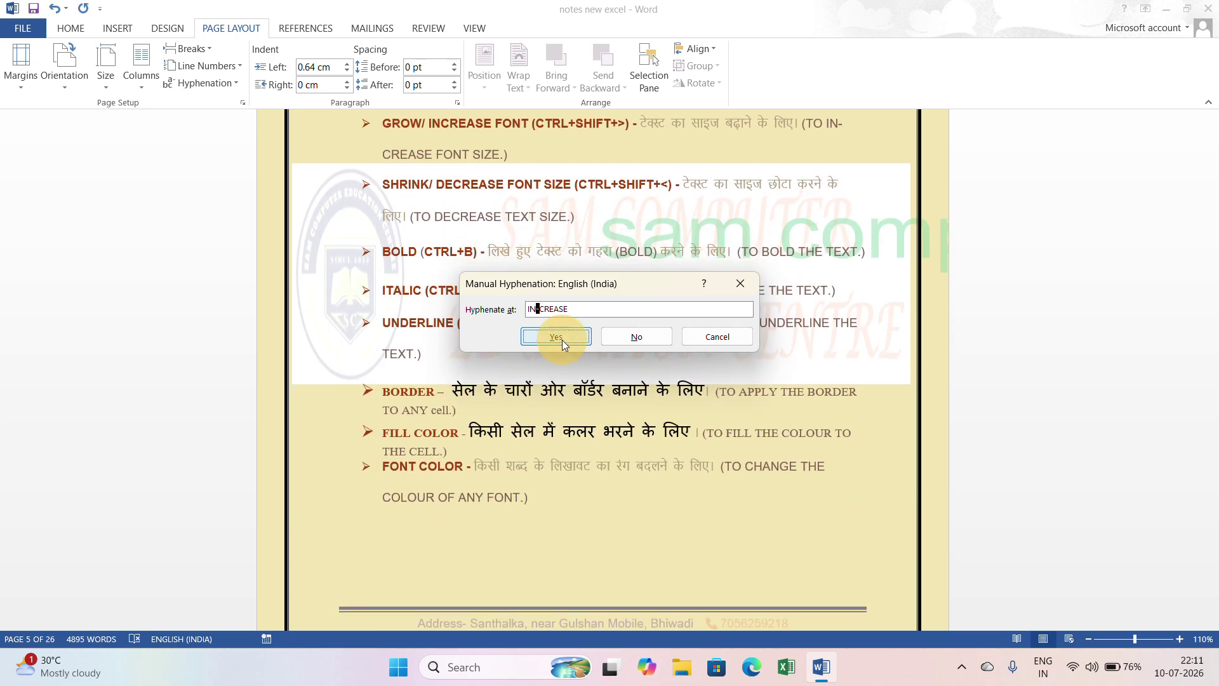
click(563, 342)
click(564, 341)
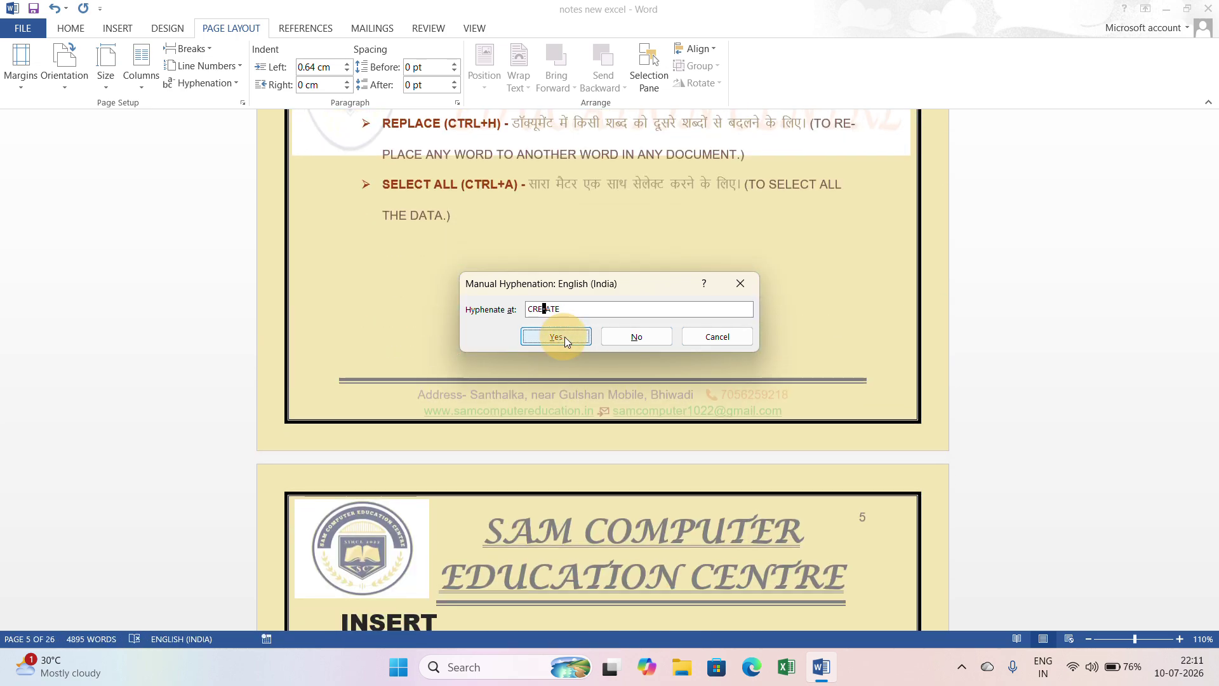
click(564, 336)
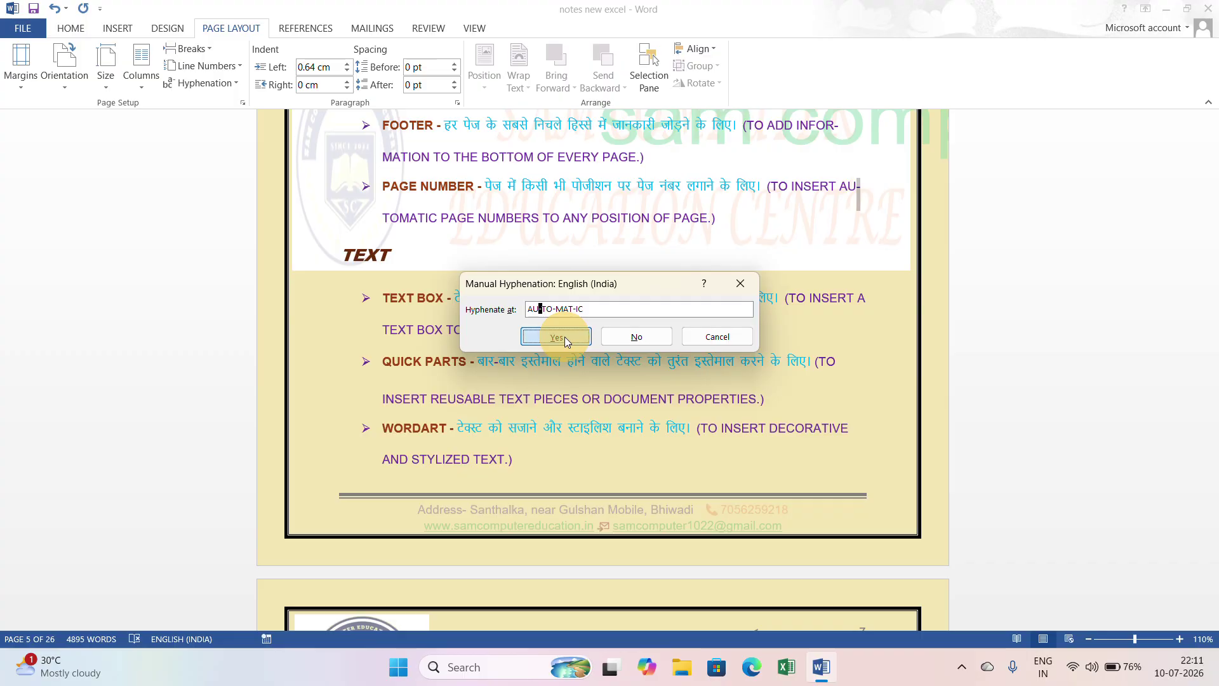
click(565, 337)
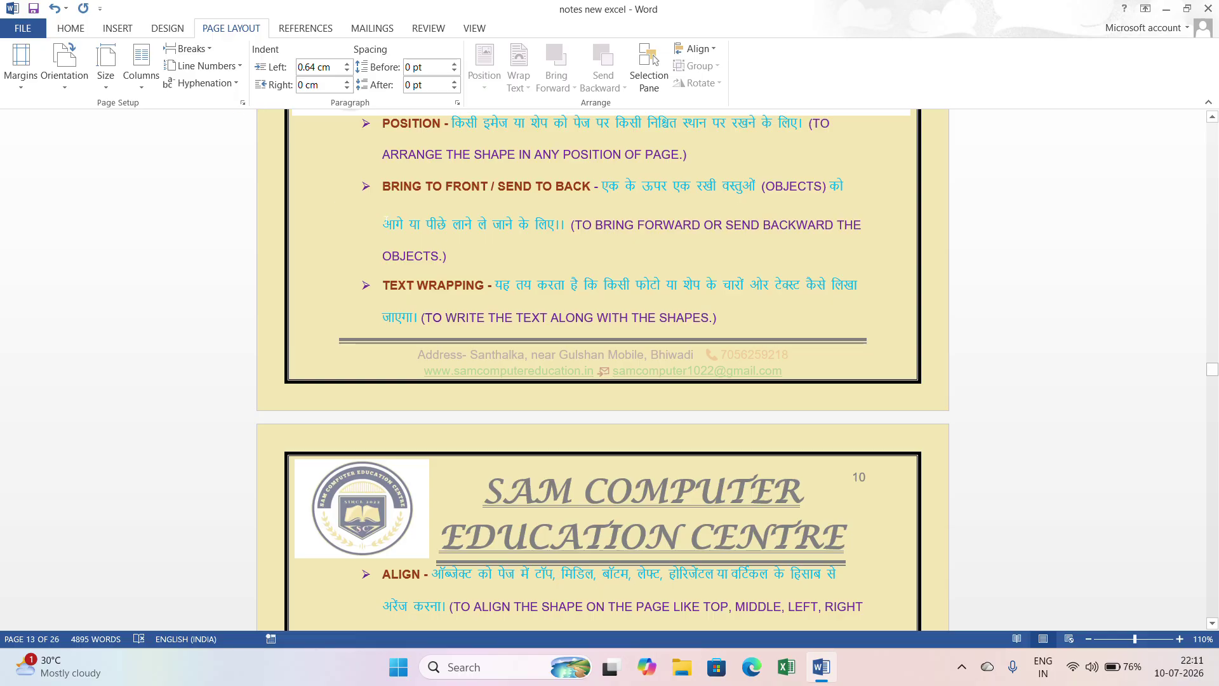
Indent the BRING TO FRONT / SEND TO BACK item 1.5 cm left and 1.3 cm right with 30 pt before; return to the INDENT LEFT/RIGHT item
drag(386, 178, 391, 181)
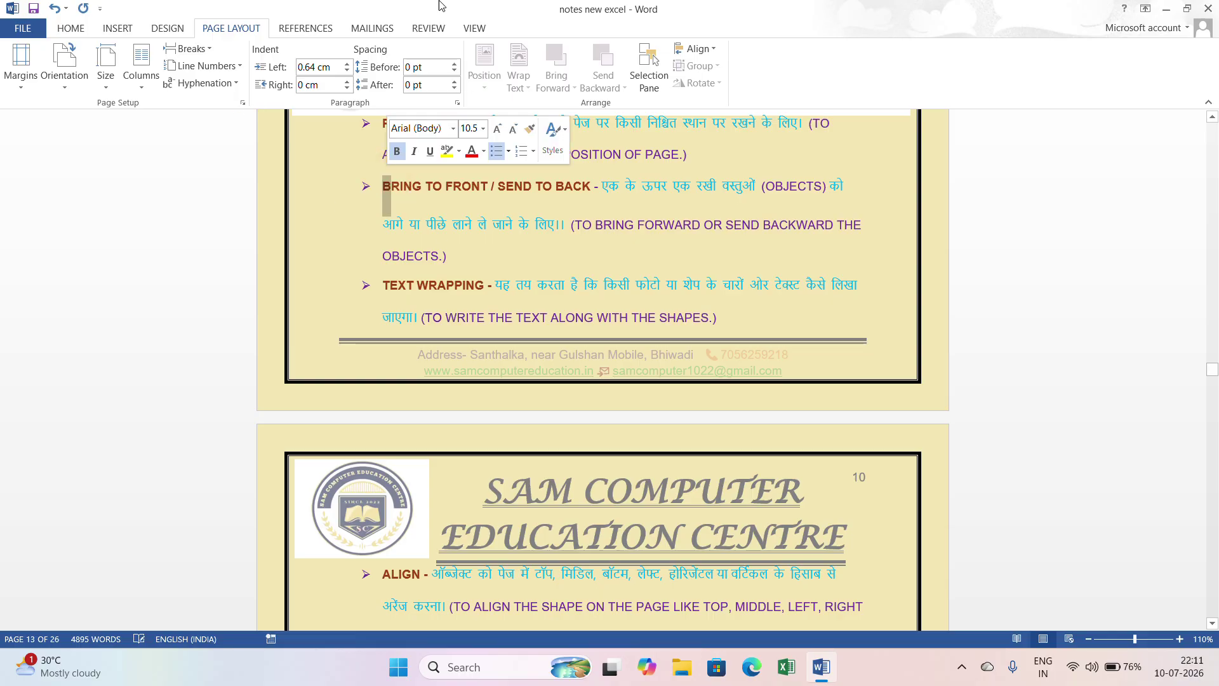
click(347, 64)
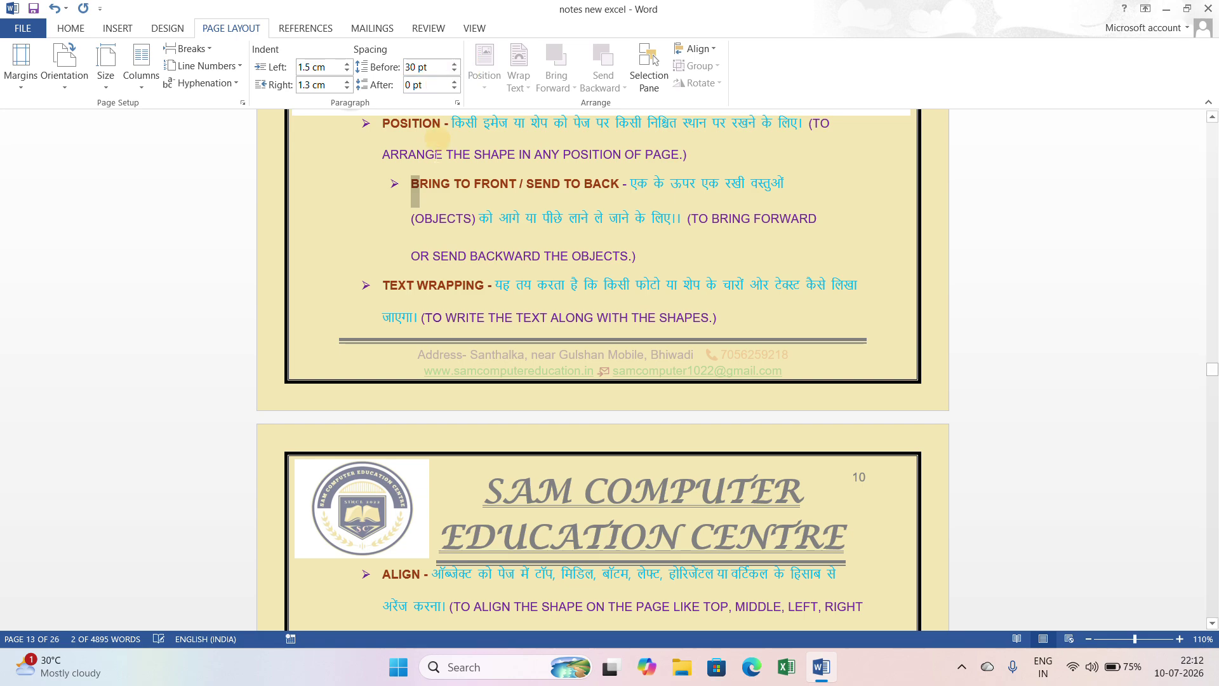
scroll(386, 212, up, 7)
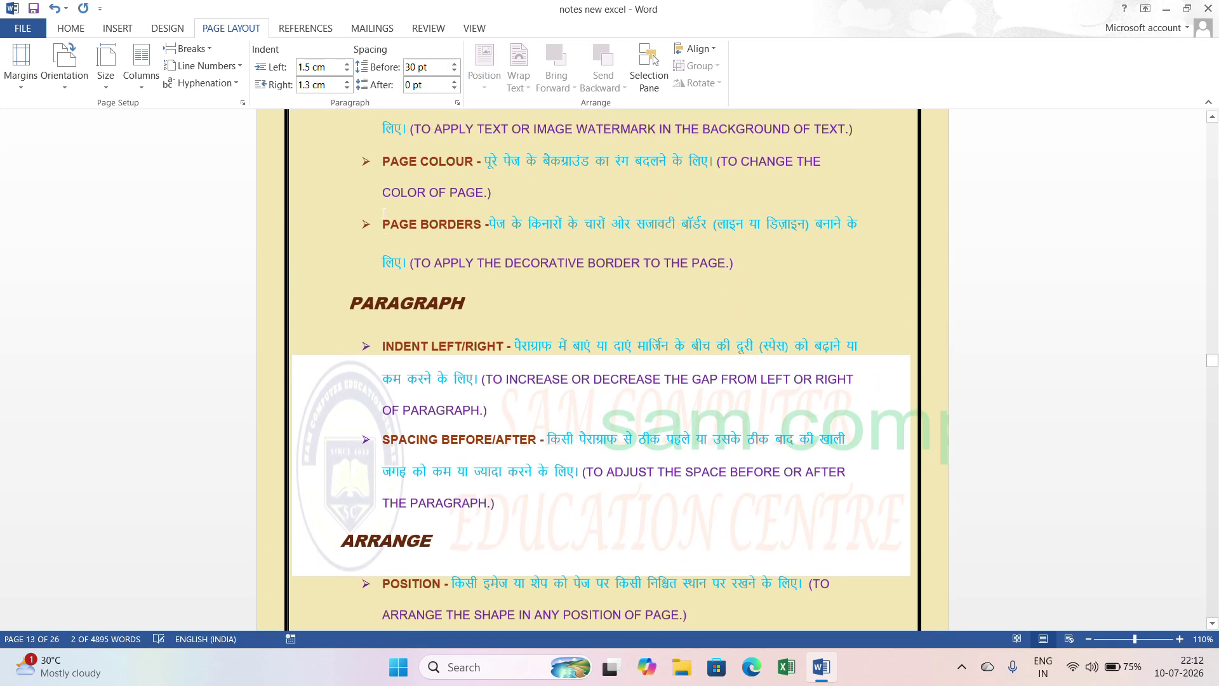
scroll(386, 212, up, 3)
click(382, 472)
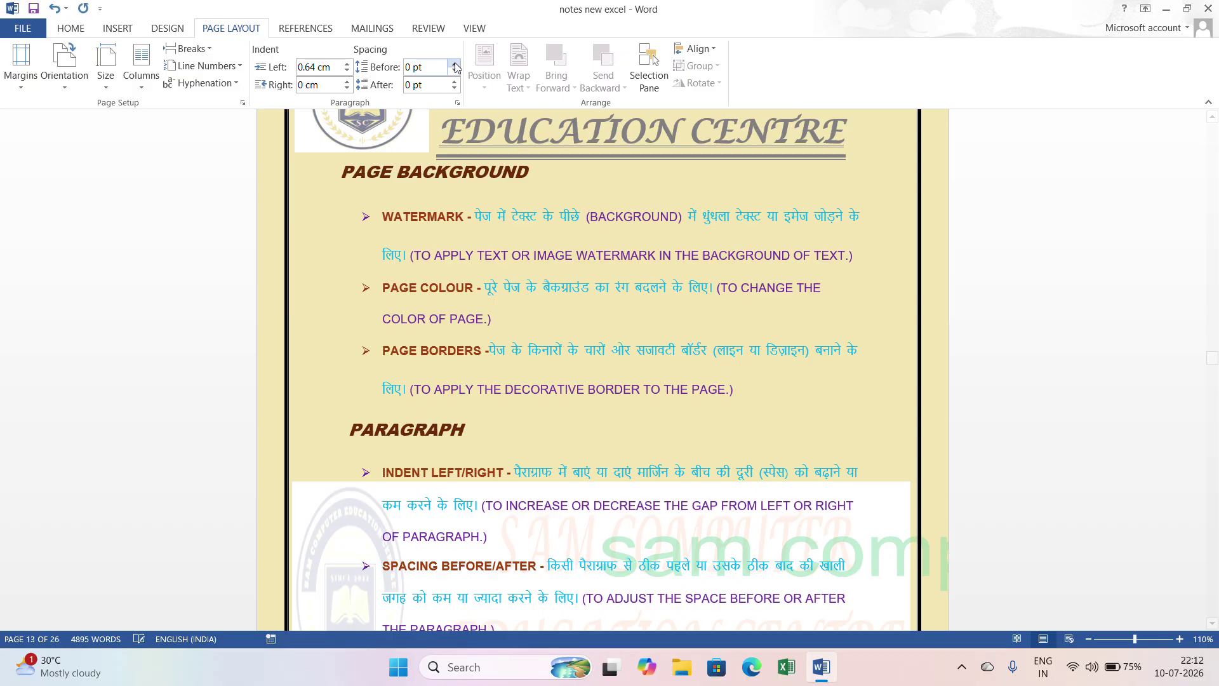
Draw a rectangle about 6.37 by 4.04 cm in a blank document and a circle about 3.73 by 3.62 cm overlapping its lower edge
mouse_move(465, 163)
mouse_down()
mouse_move(598, 302)
mouse_move(676, 296)
mouse_up()
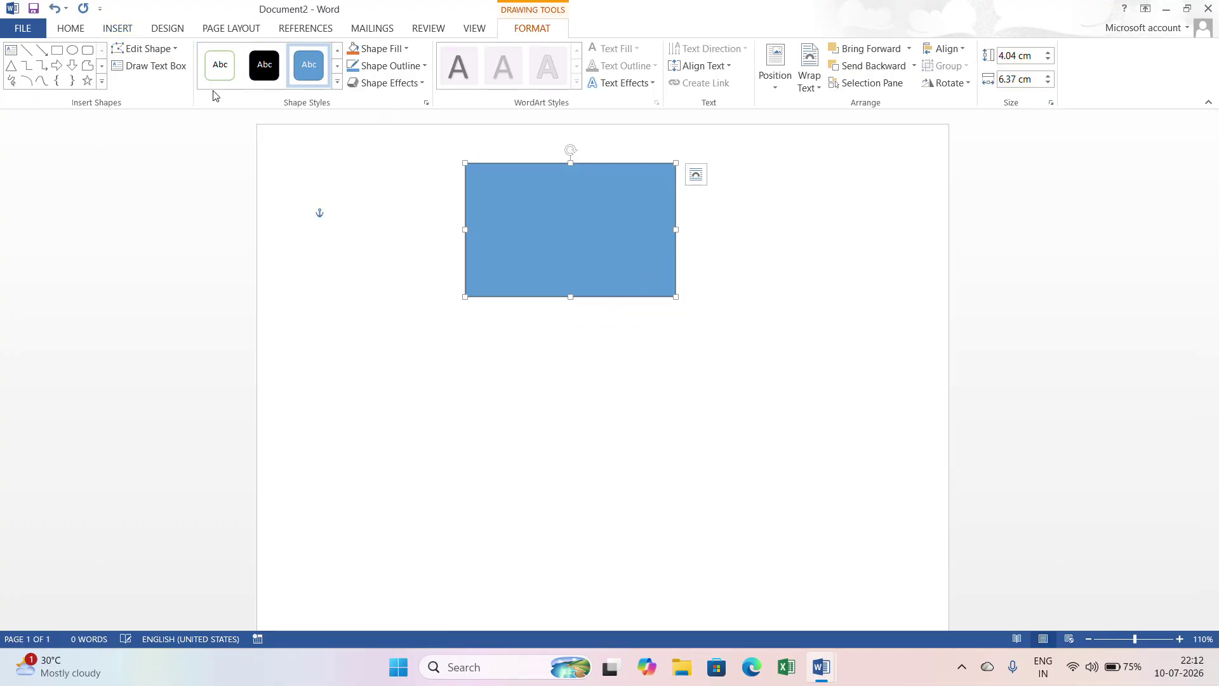
click(73, 50)
mouse_move(525, 307)
mouse_down()
mouse_move(542, 366)
mouse_move(580, 404)
mouse_up()
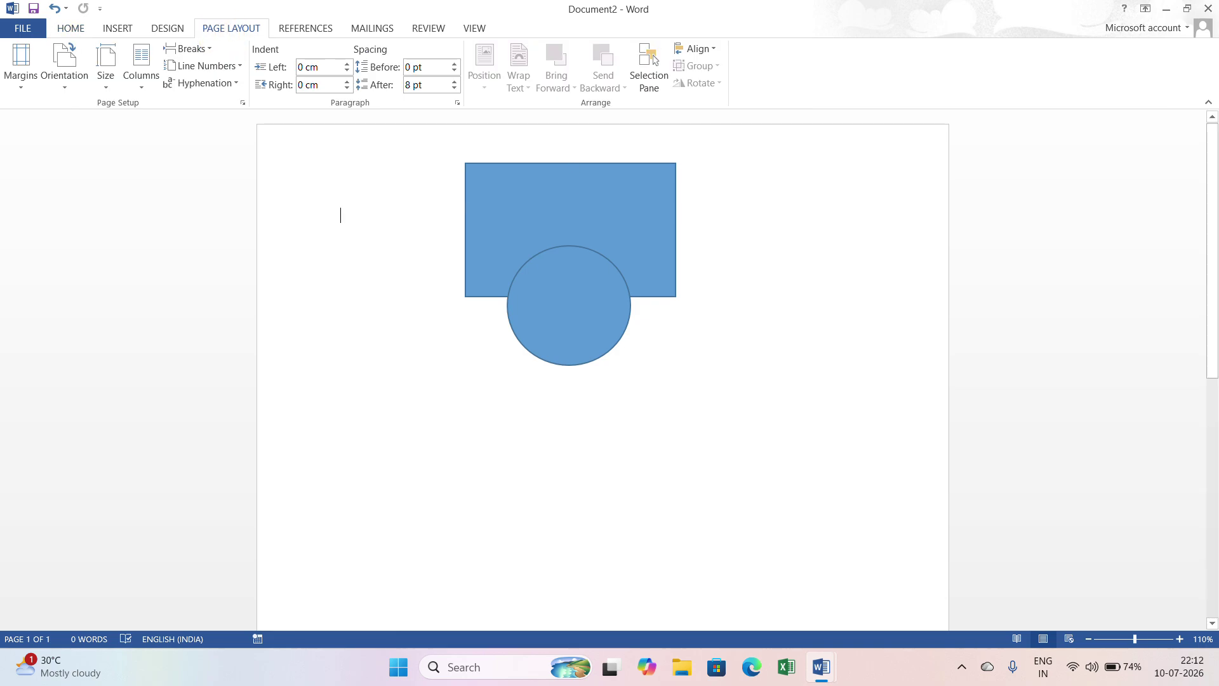
Undo the last change to the circle and send the circle backward behind the rectangle
click(571, 310)
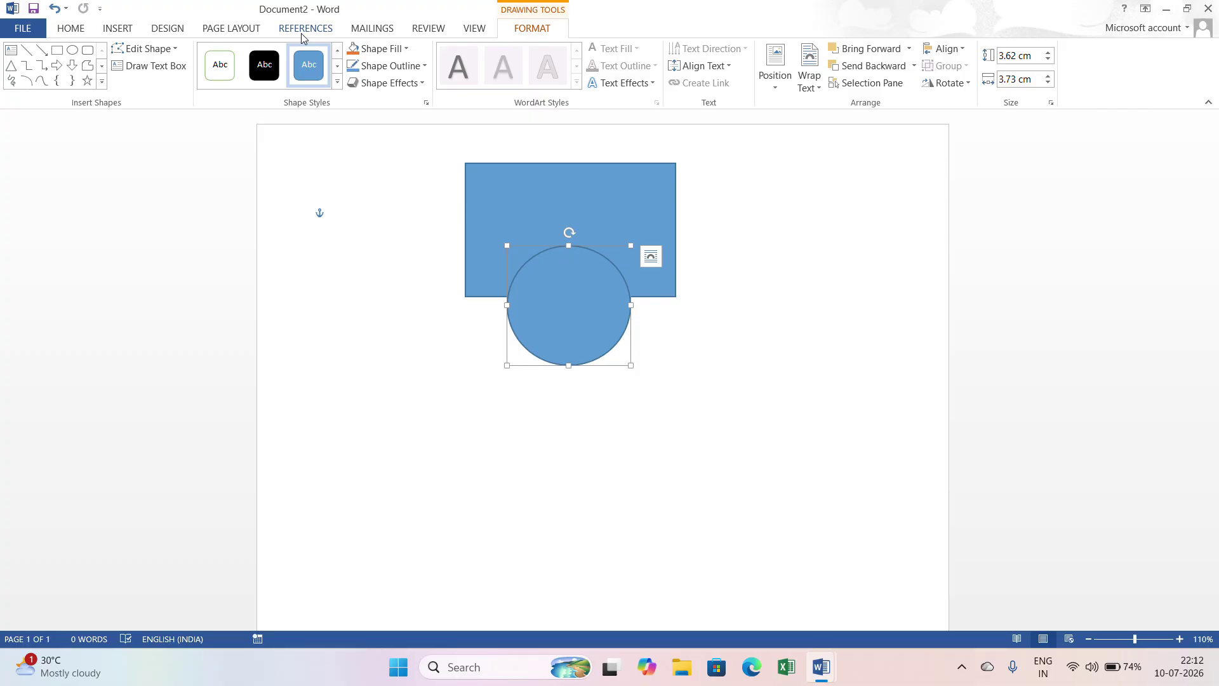
key(ctrl+z)
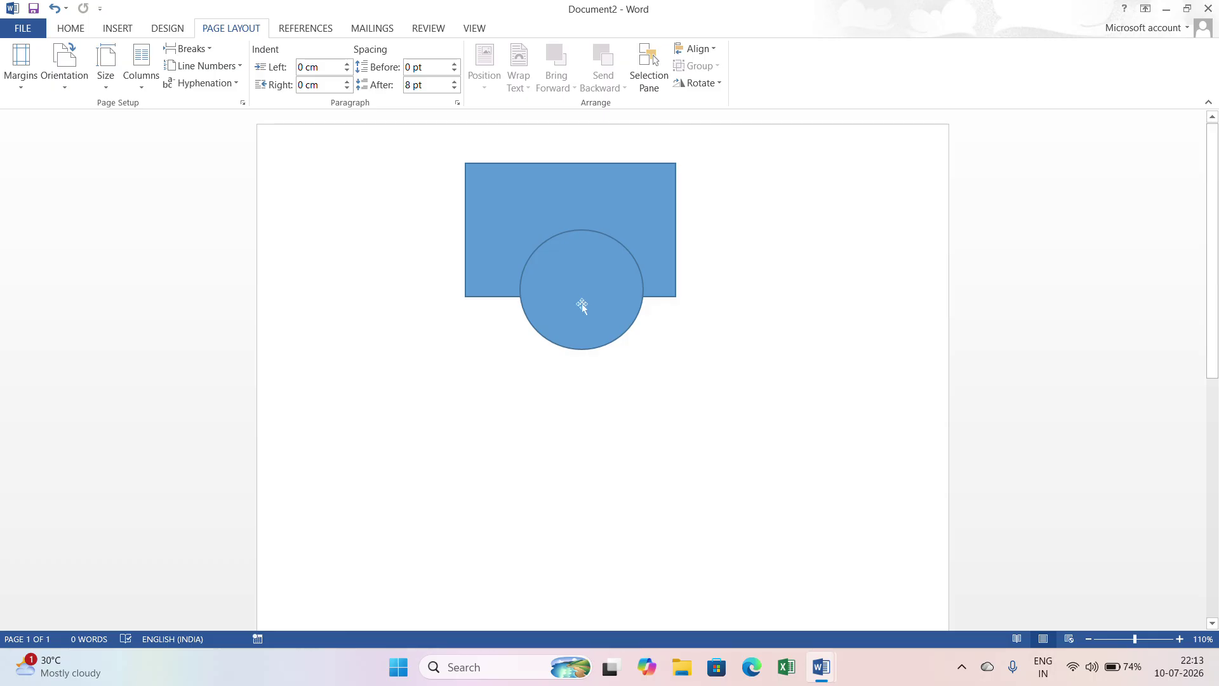
click(582, 302)
click(602, 59)
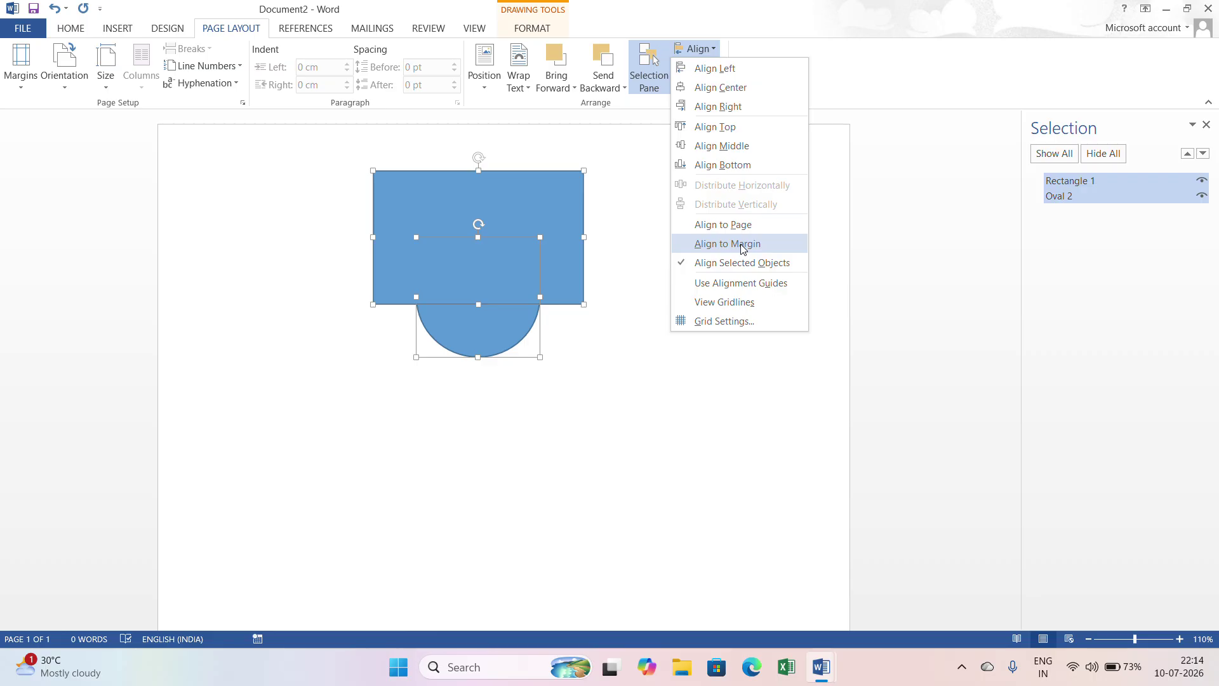
Rotate the selected rectangle and circle left 90° and flip them horizontally
click(639, 430)
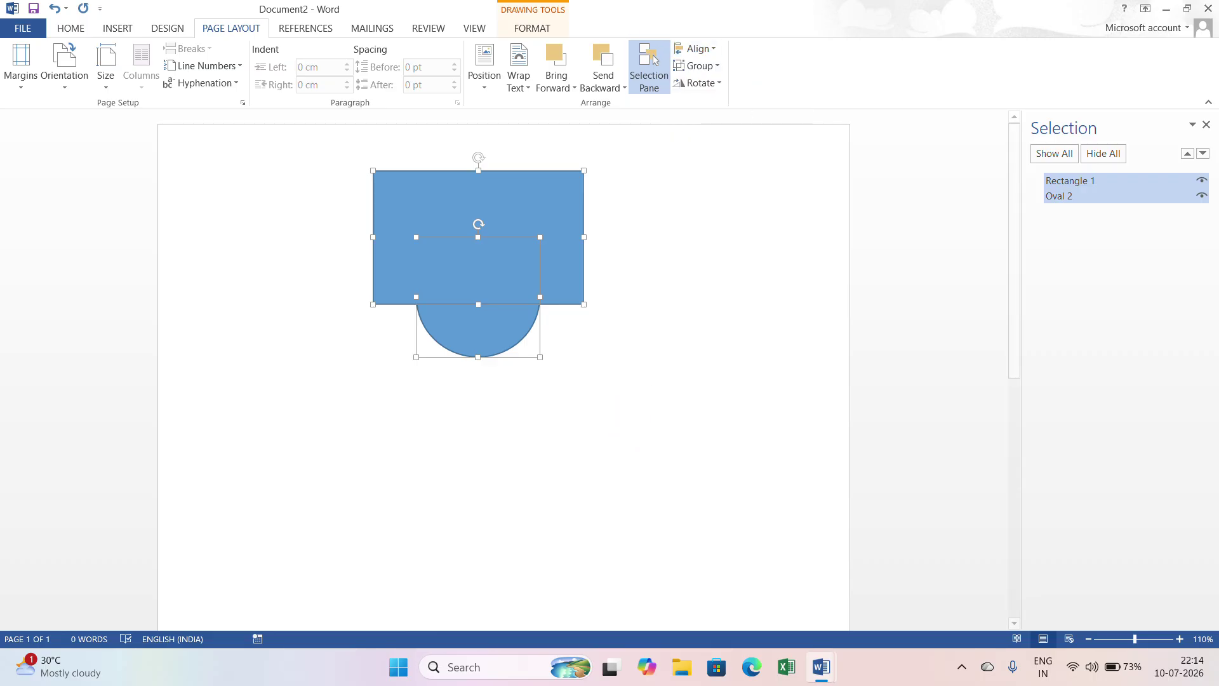
click(715, 83)
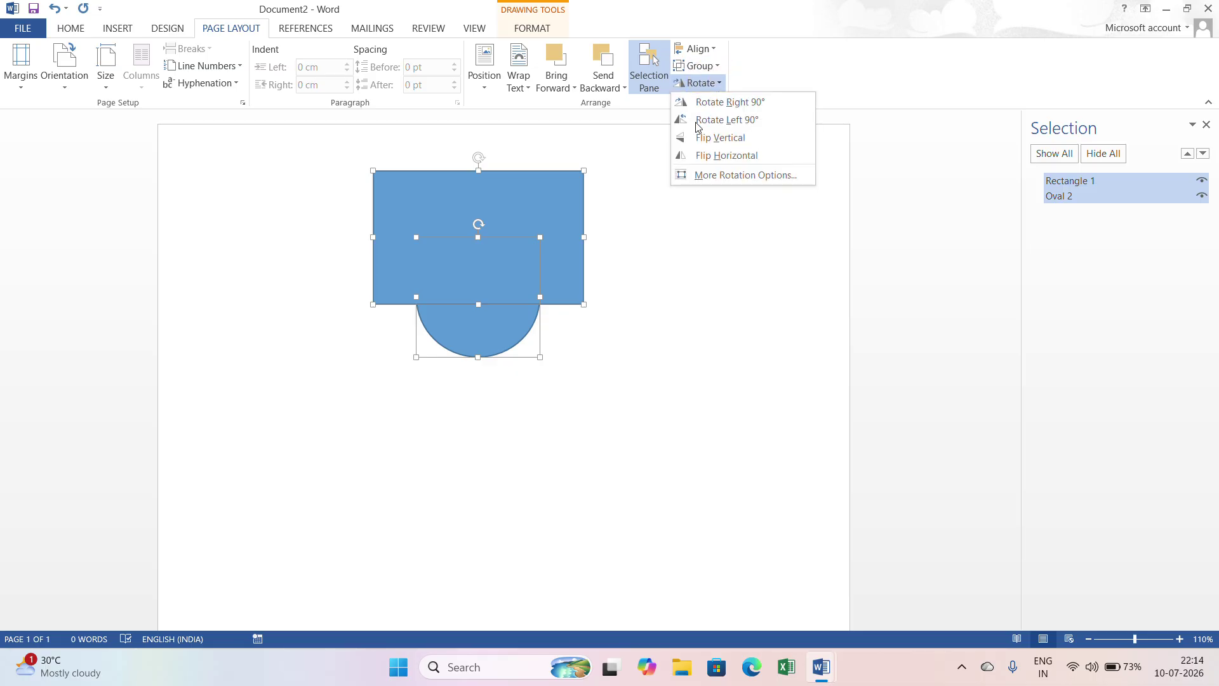
click(735, 120)
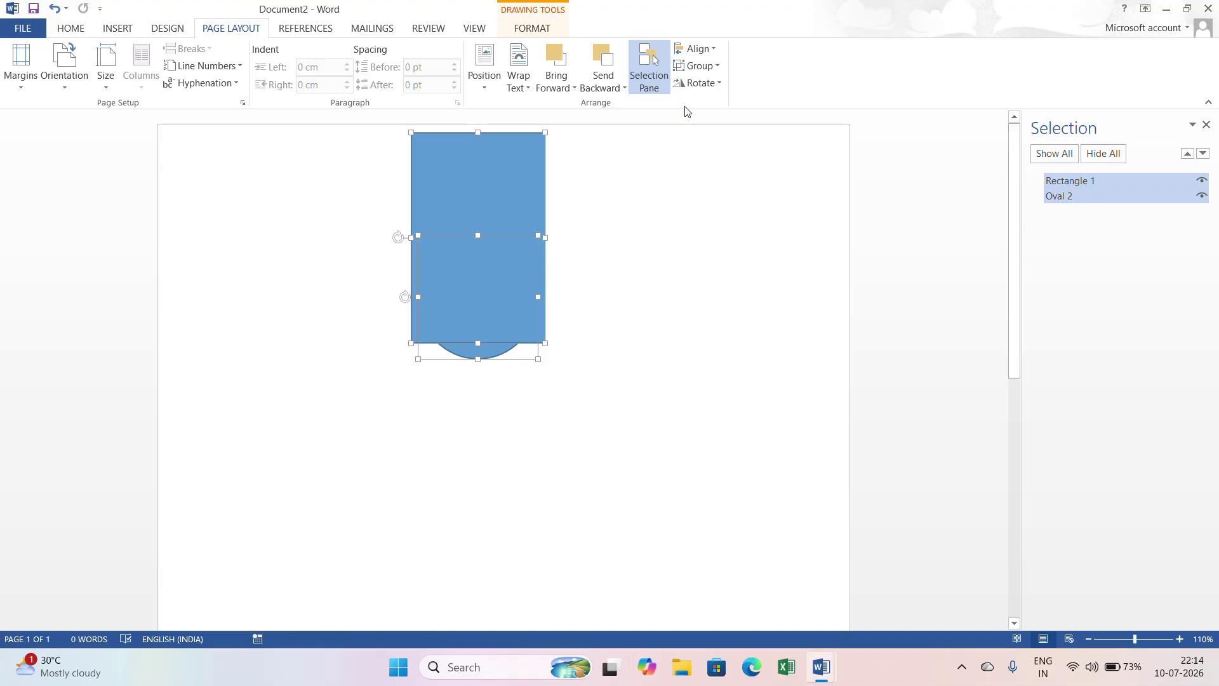
click(695, 83)
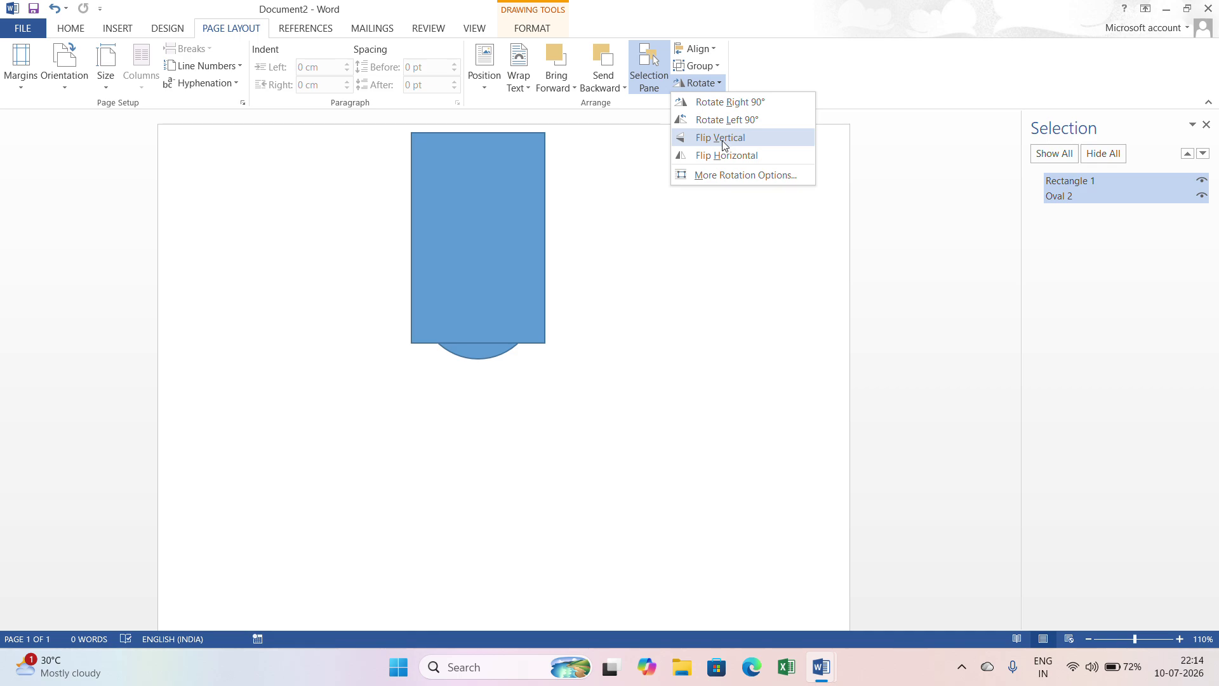
click(723, 150)
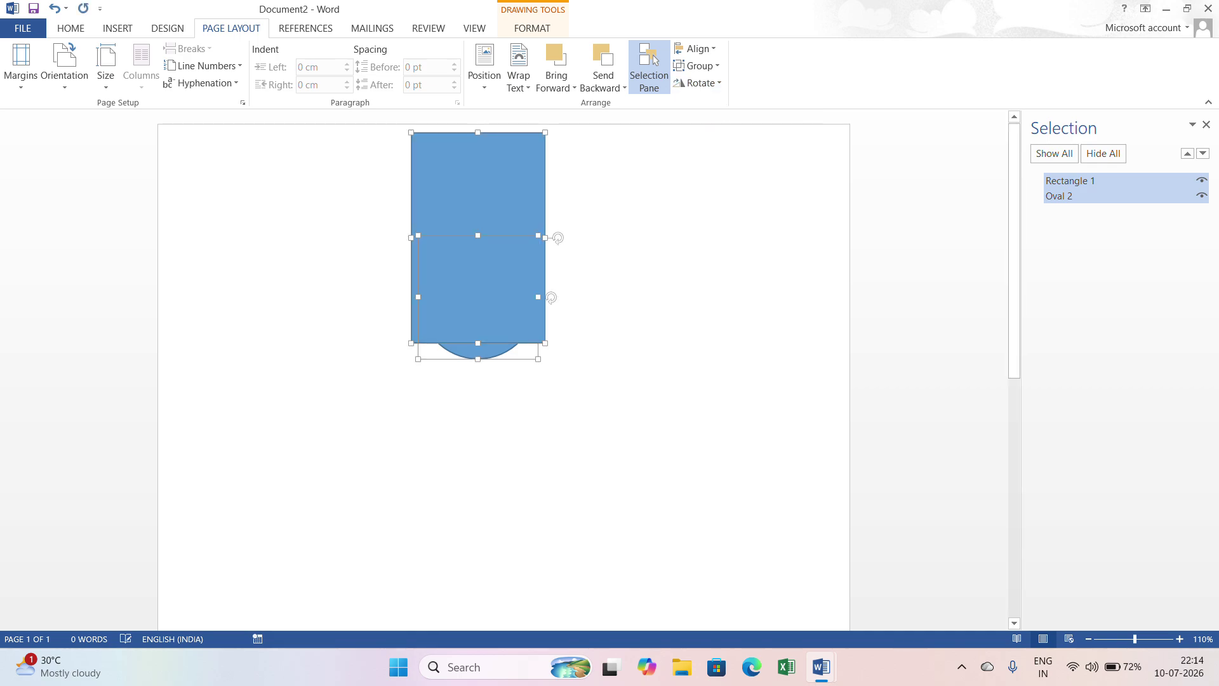
click(234, 28)
click(167, 29)
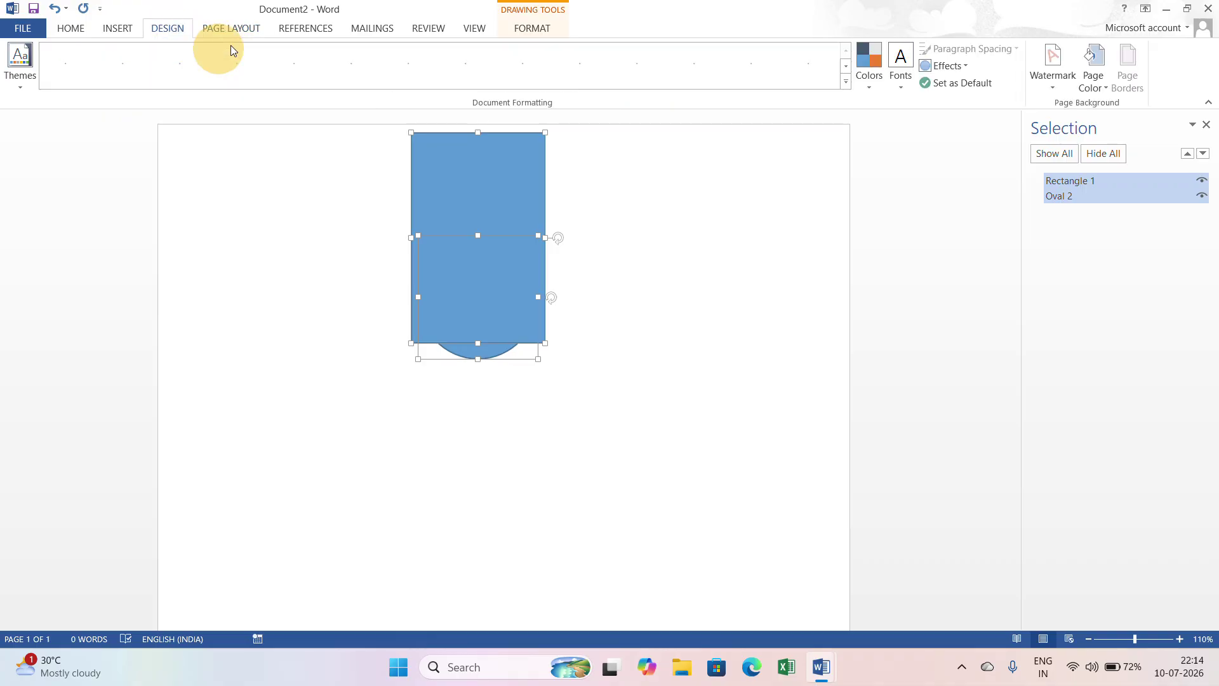
click(231, 28)
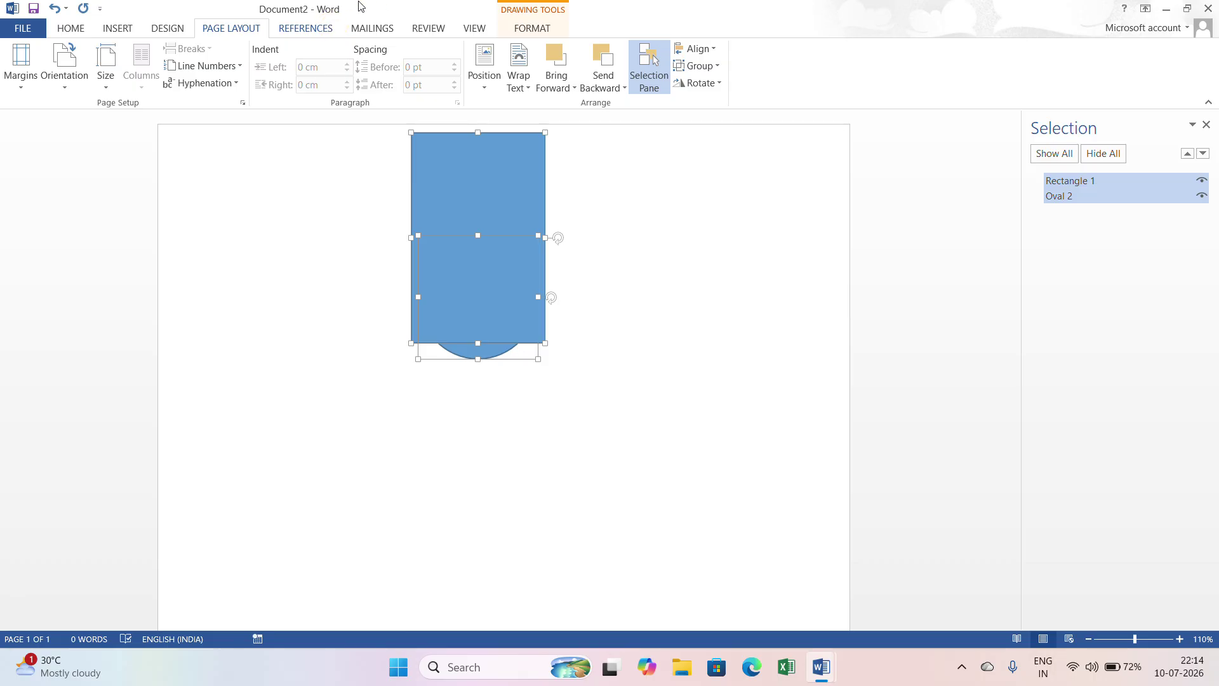
click(330, 29)
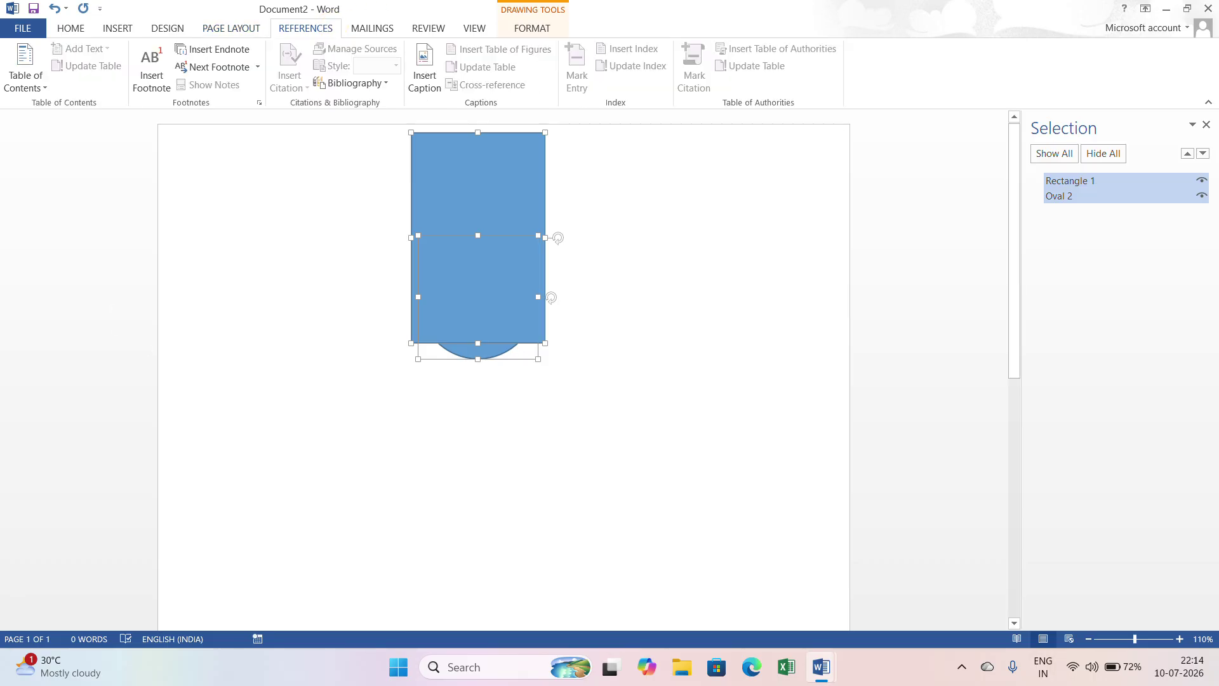